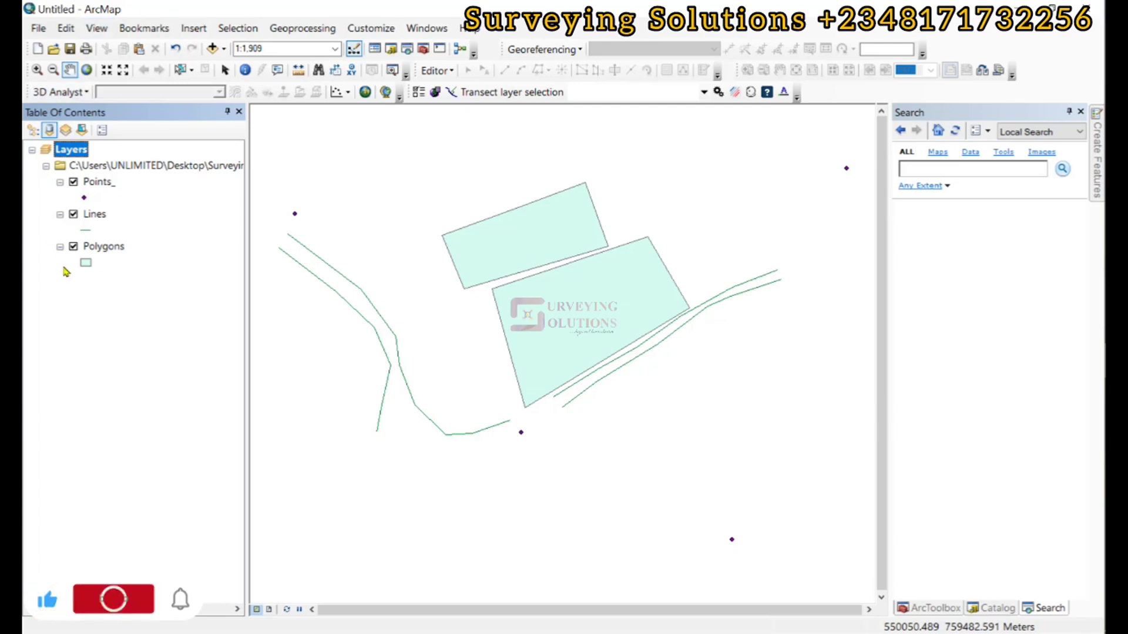
# - Give the Polygons layer's symbol no fill colour and a red outline with a width of 1
pyautogui.click(87, 264)
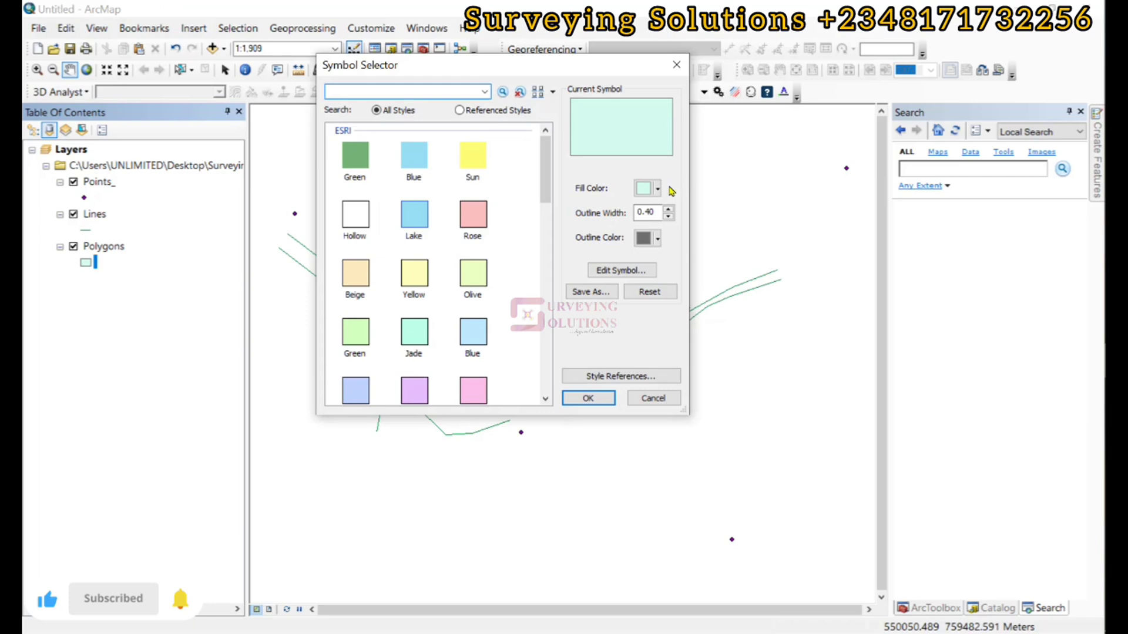
pyautogui.click(657, 188)
pyautogui.click(713, 210)
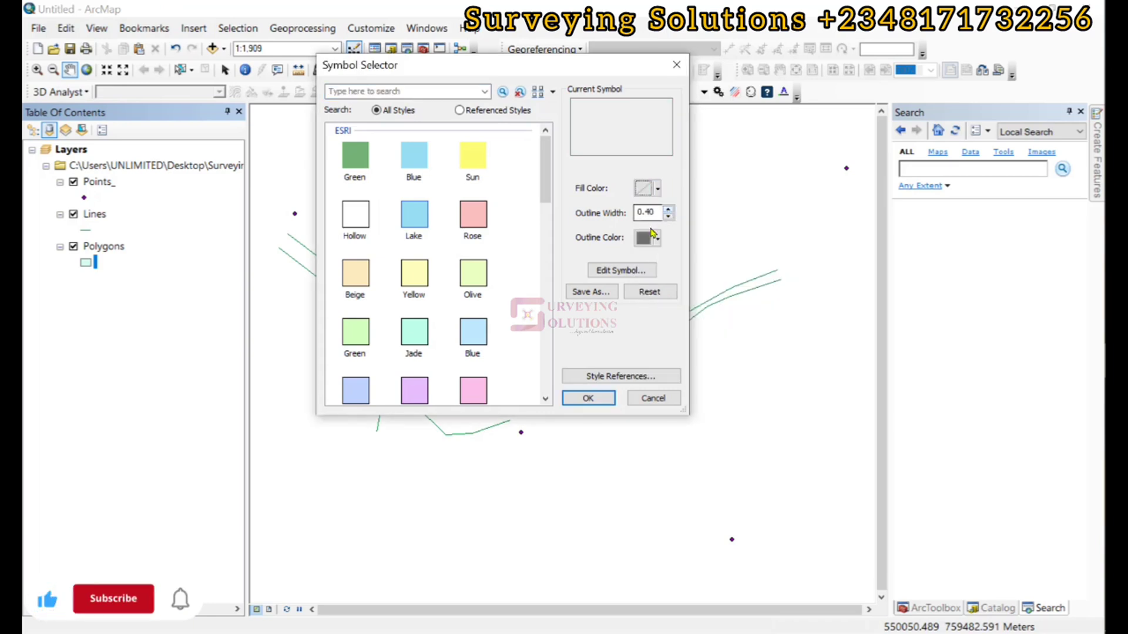
pyautogui.click(655, 237)
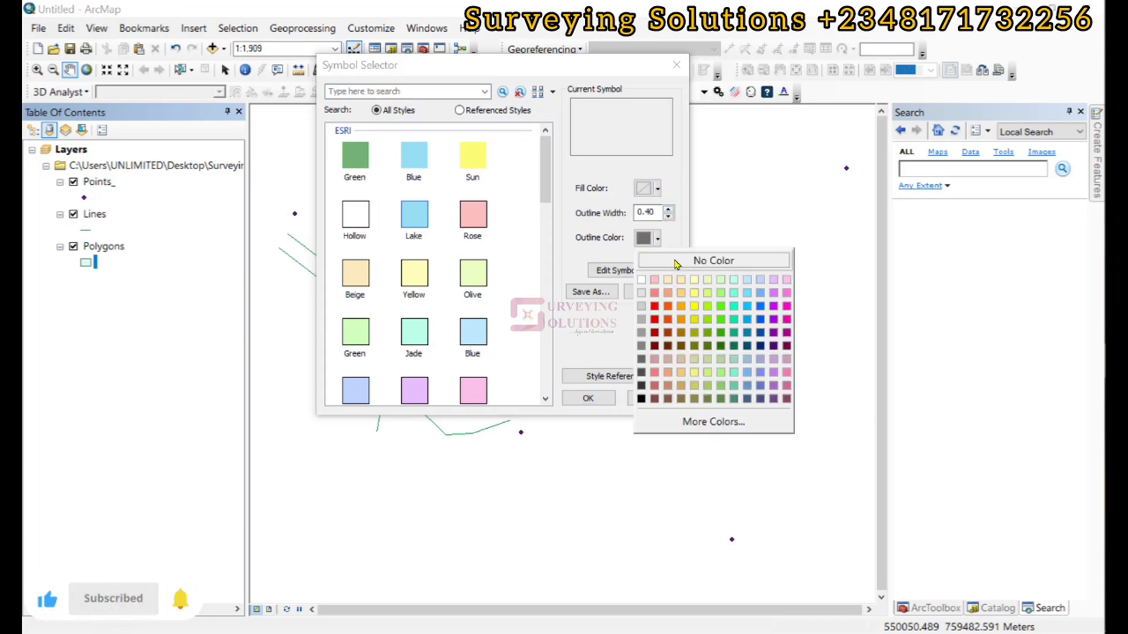
pyautogui.click(655, 306)
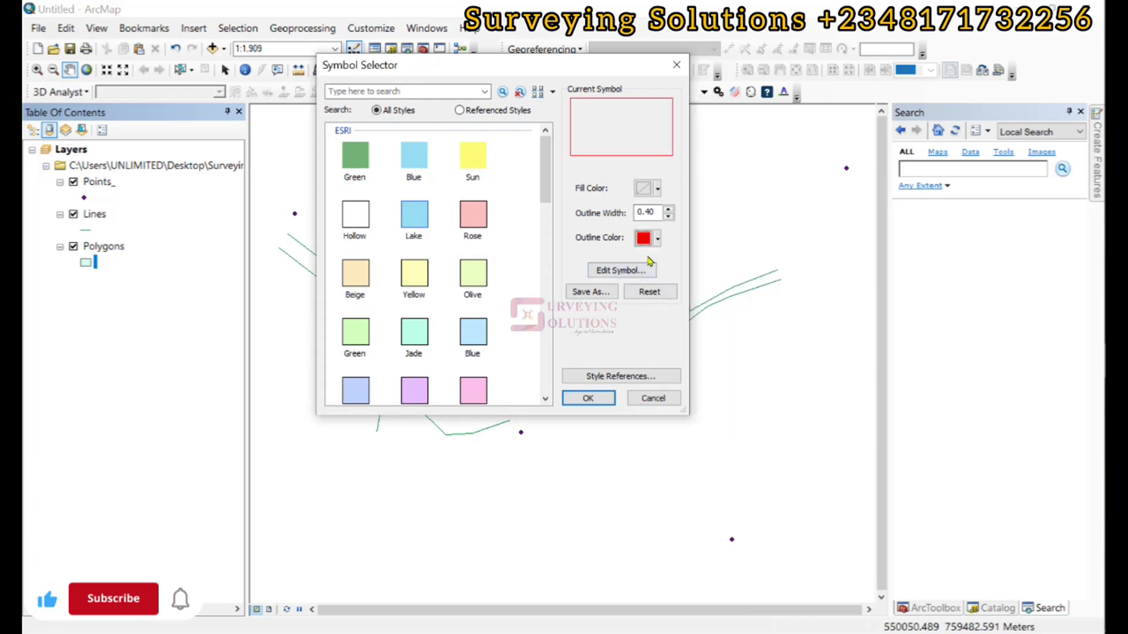
pyautogui.doubleClick(654, 213)
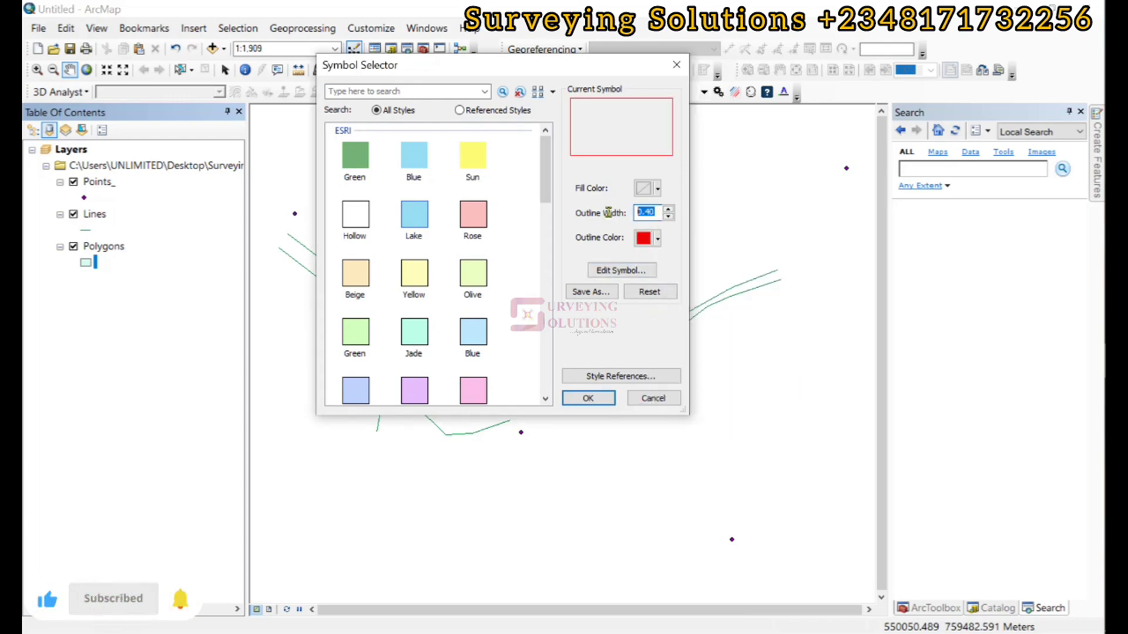
pyautogui.write('1')
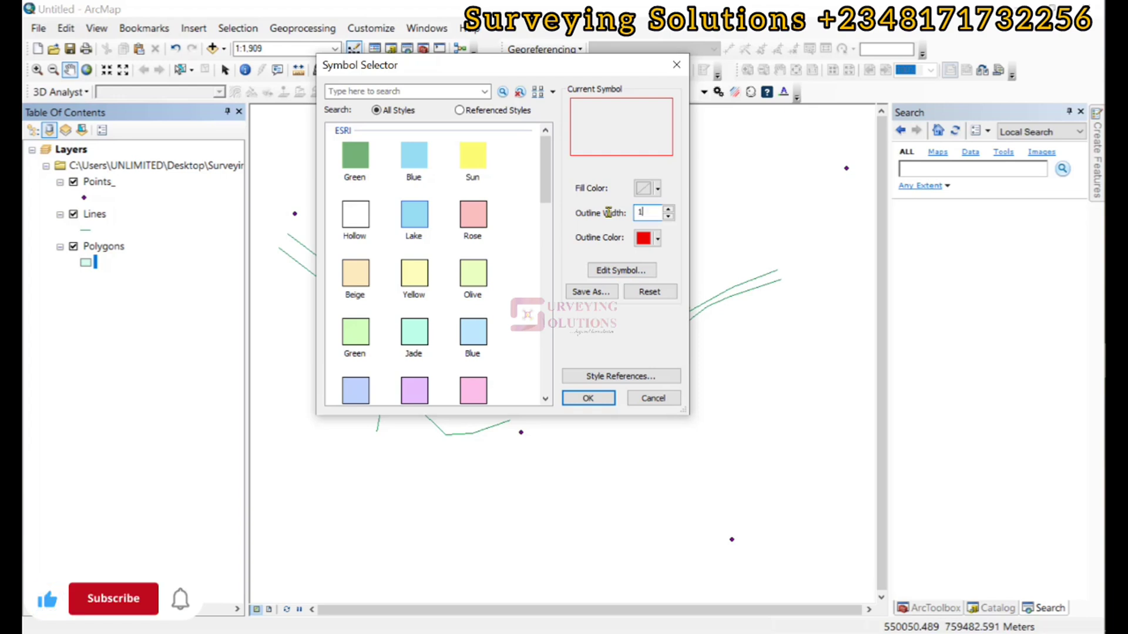
pyautogui.click(588, 399)
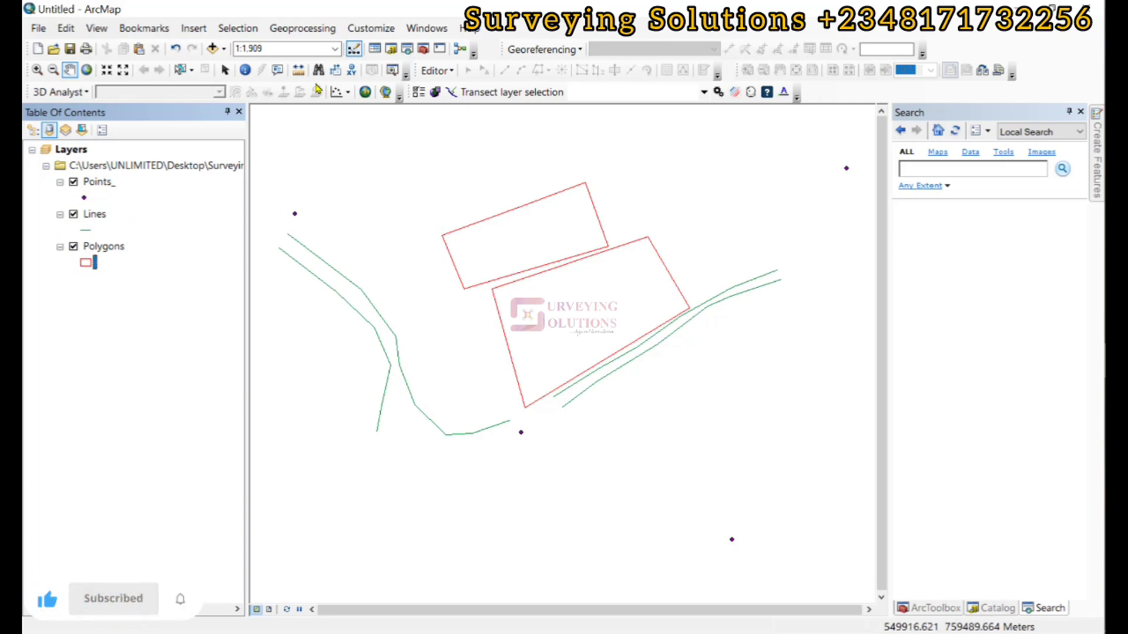
# - Set up a Buffer with the Points_ layer as input features and a linear distance of 10 meters
pyautogui.click(302, 28)
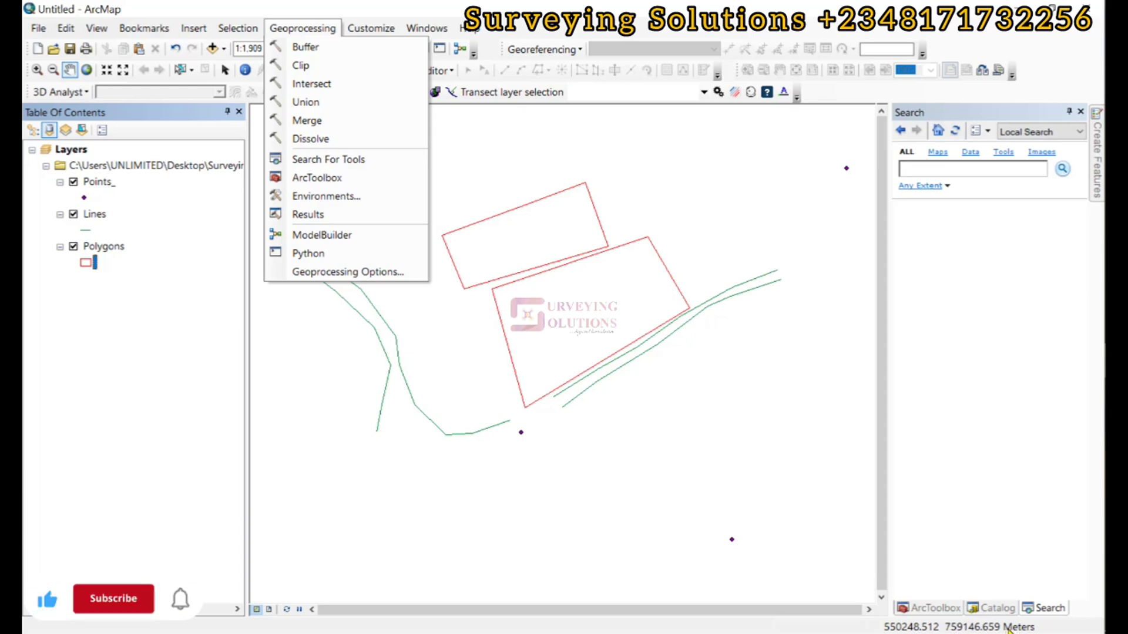
pyautogui.click(311, 48)
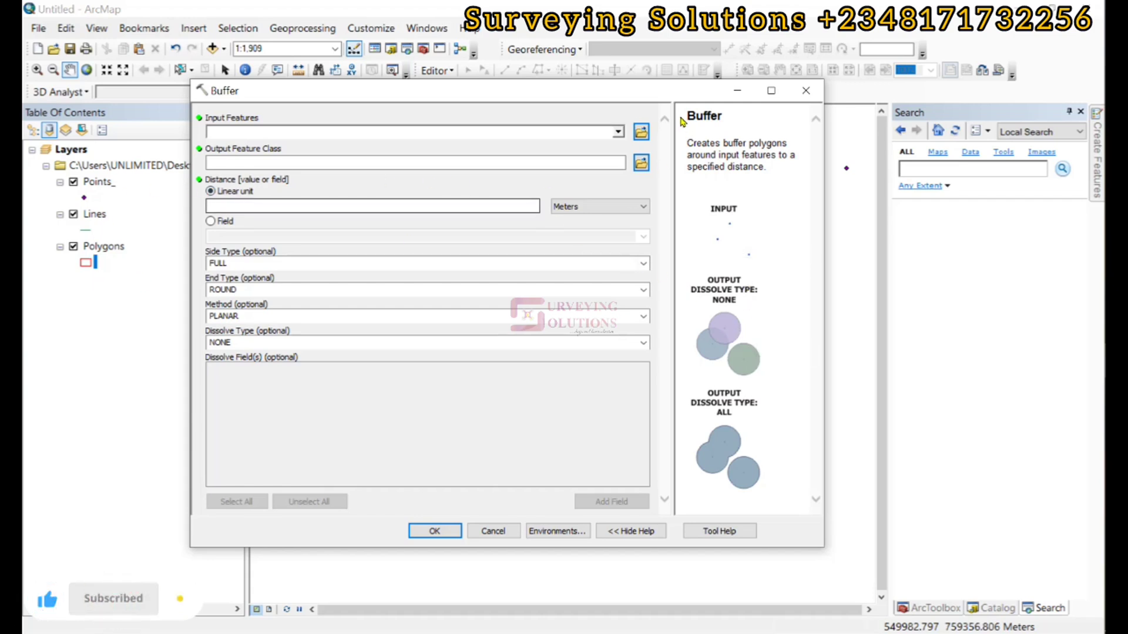
pyautogui.click(618, 131)
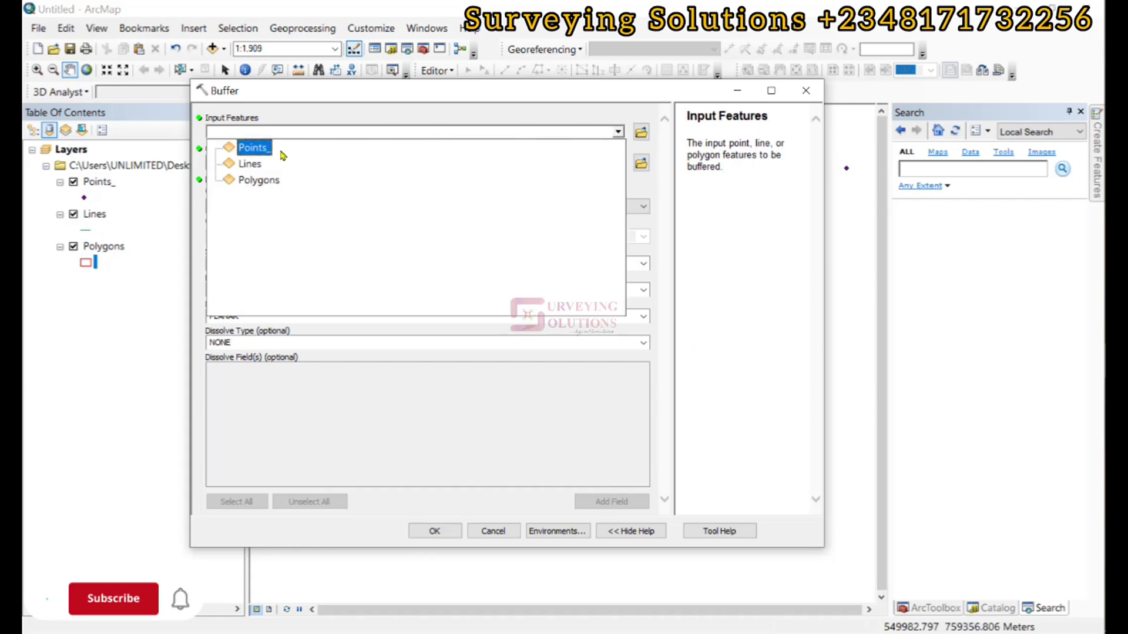
pyautogui.click(251, 151)
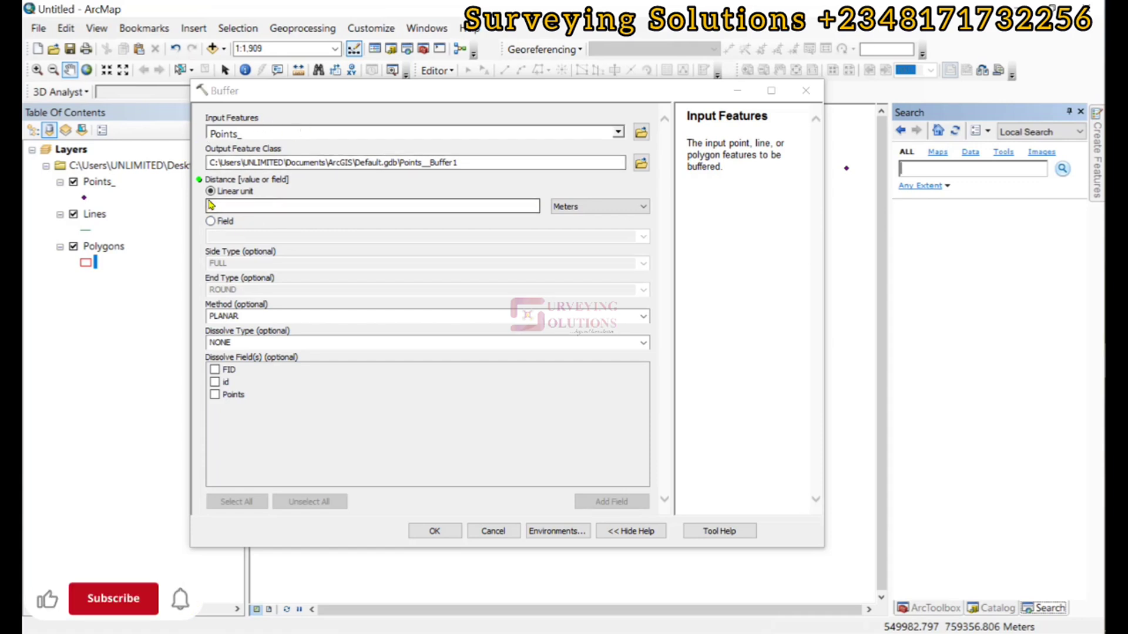
pyautogui.click(612, 207)
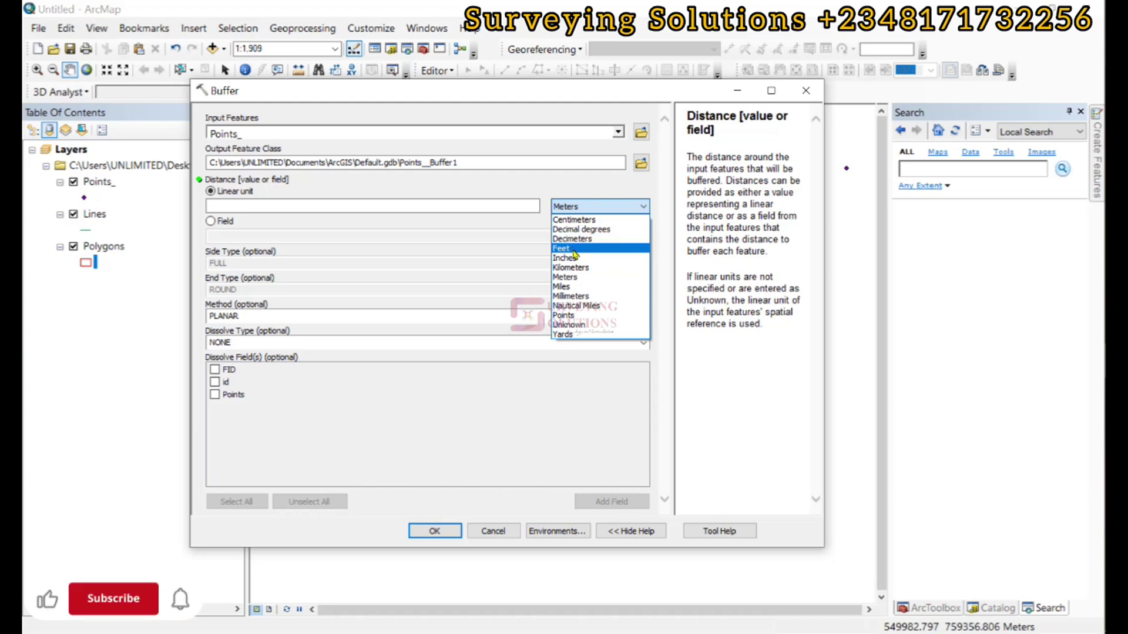
pyautogui.click(568, 277)
pyautogui.click(521, 206)
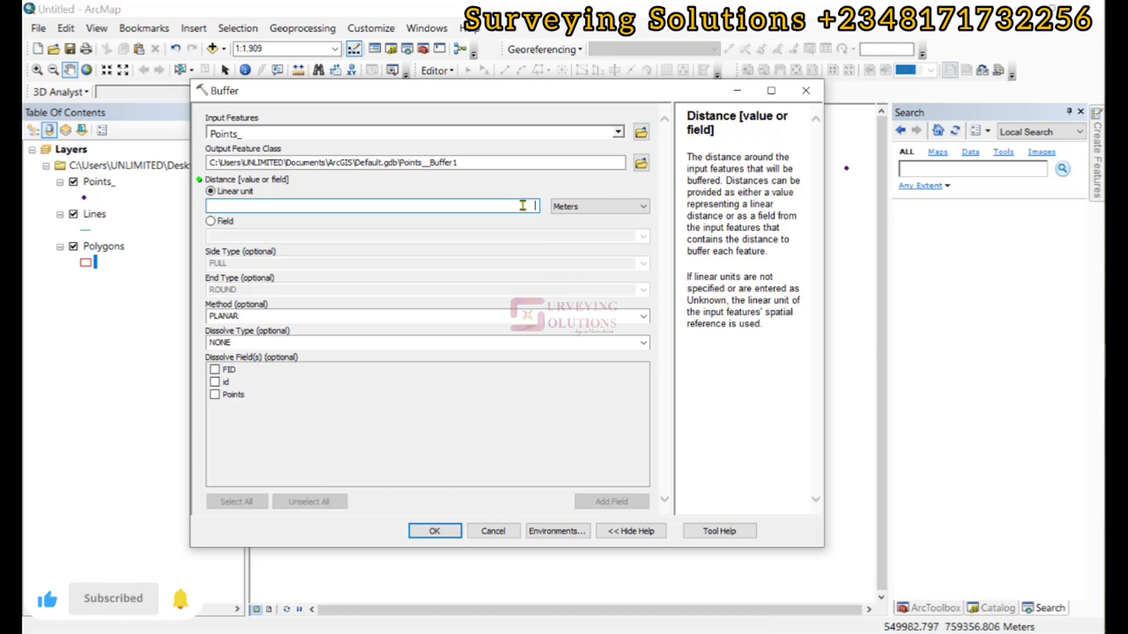
pyautogui.write('10')
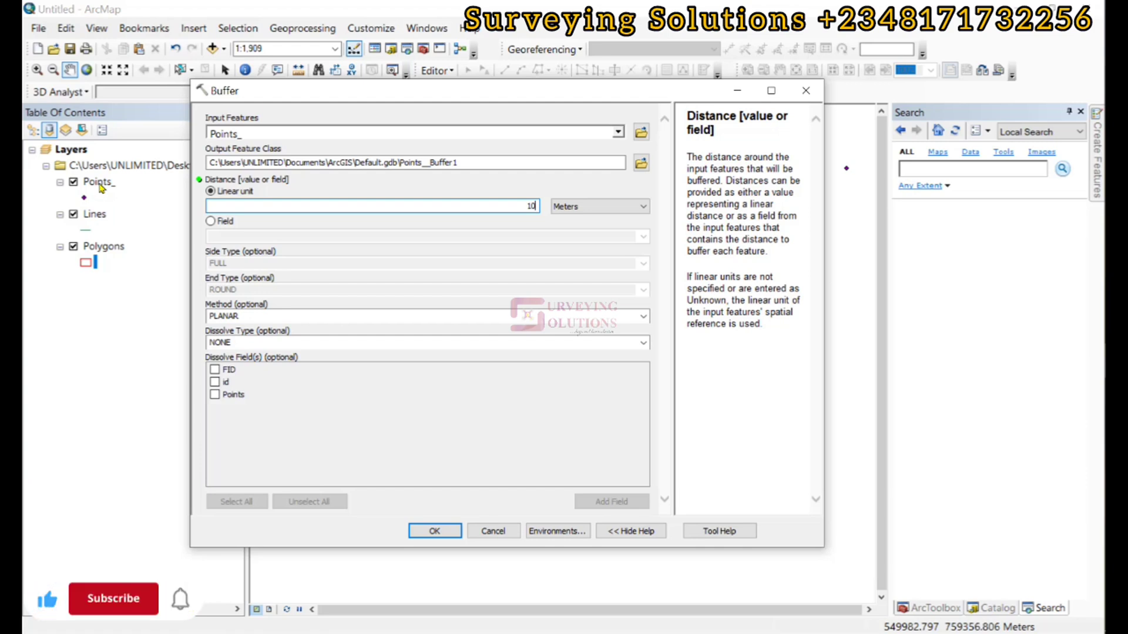
# - Keep the PLANAR method and dissolve type NONE, and run the Buffer on the Points_ layer
pyautogui.click(279, 258)
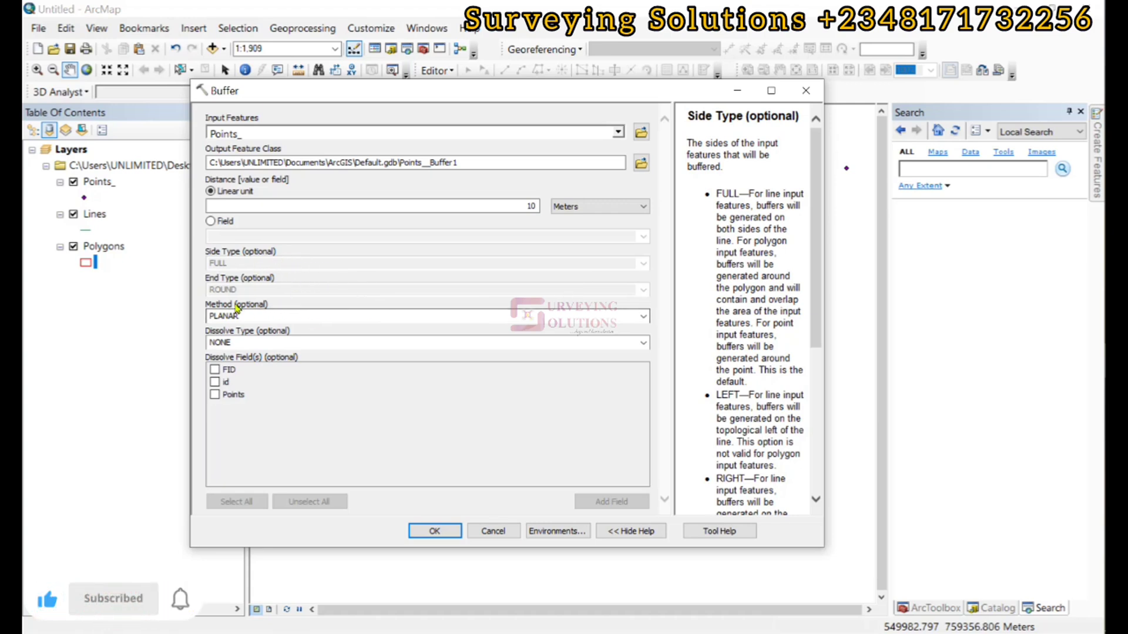
pyautogui.click(645, 318)
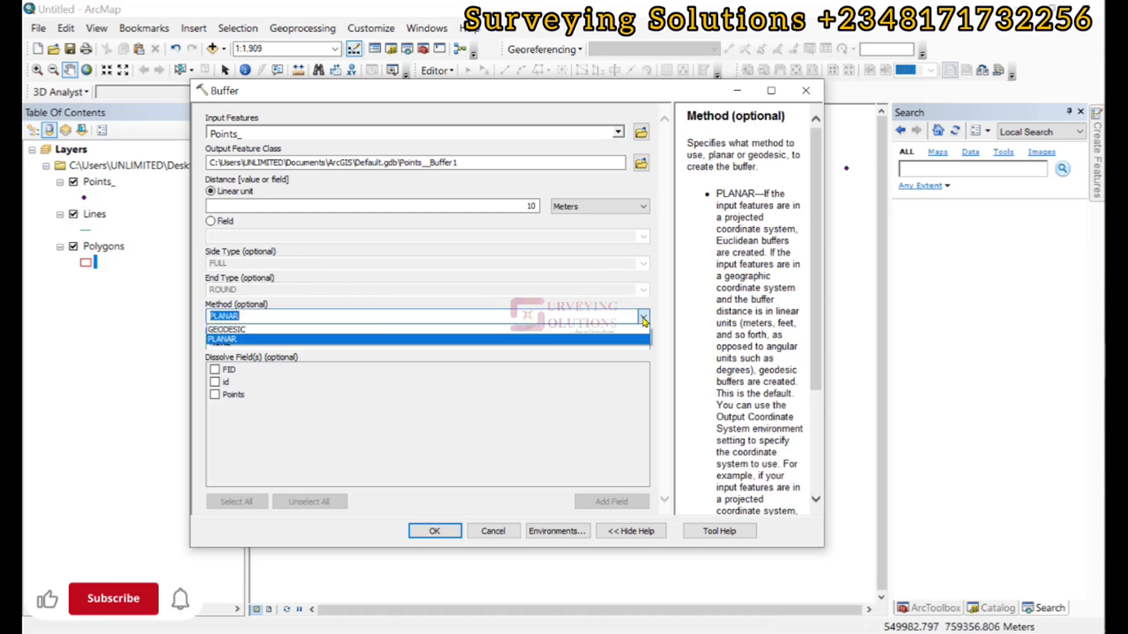
pyautogui.click(557, 339)
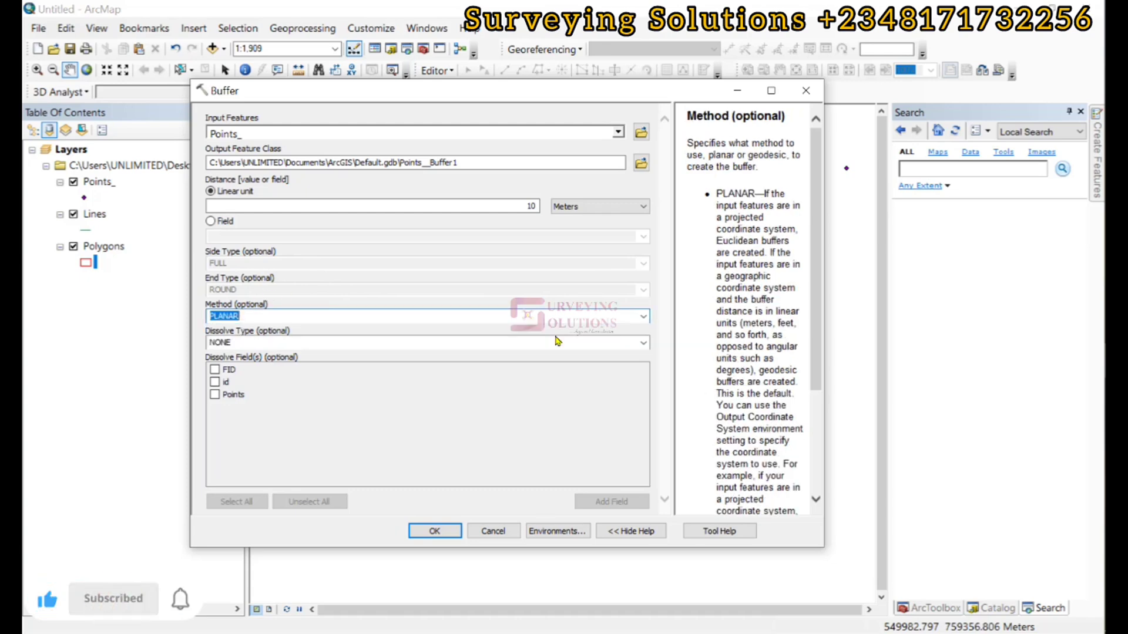
pyautogui.scroll(-5, 764, 242)
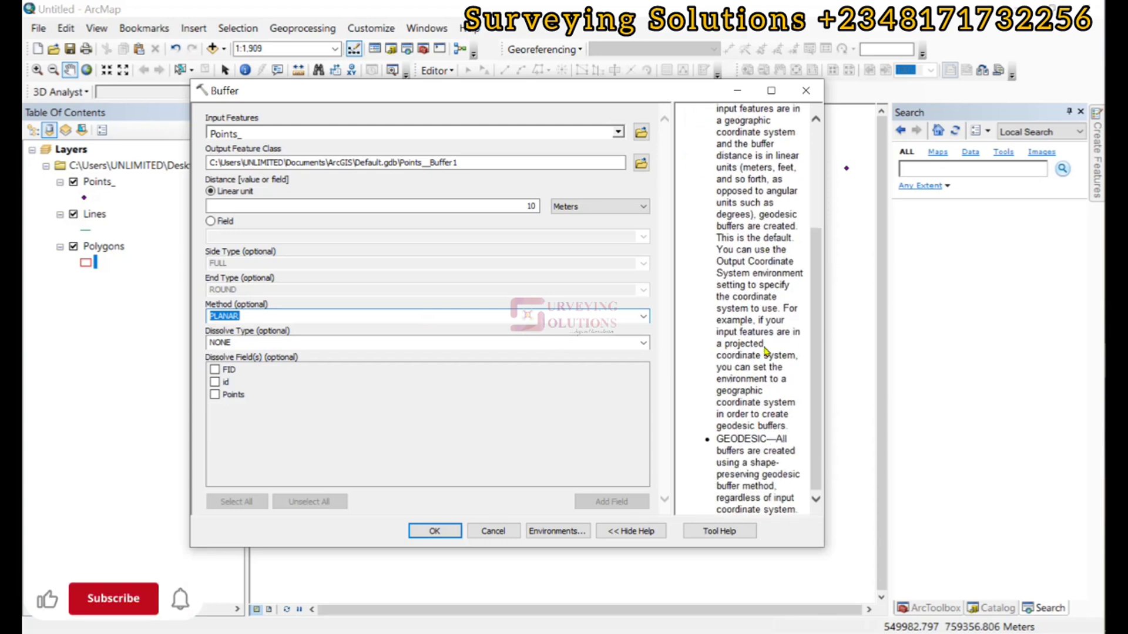
pyautogui.scroll(5, 765, 351)
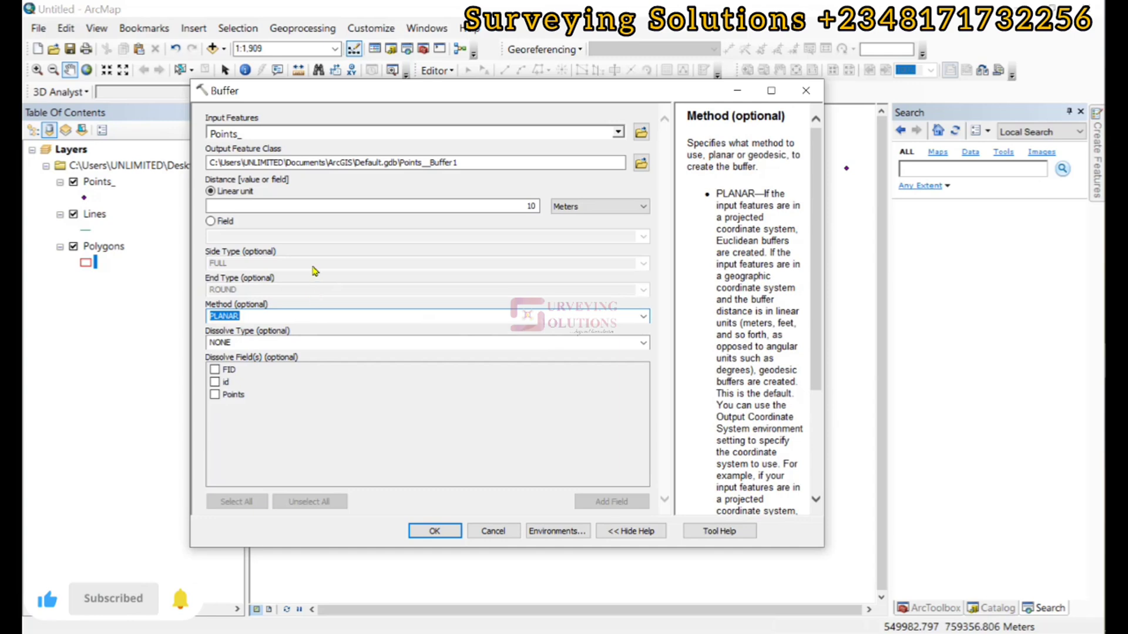
pyautogui.press('Tab')
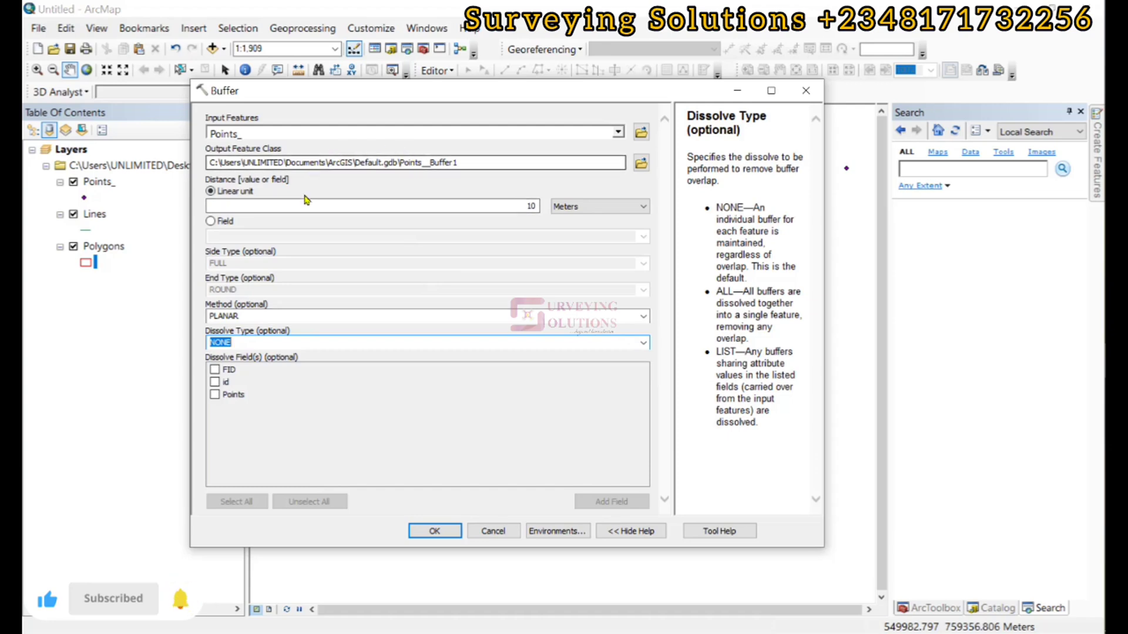
pyautogui.click(437, 531)
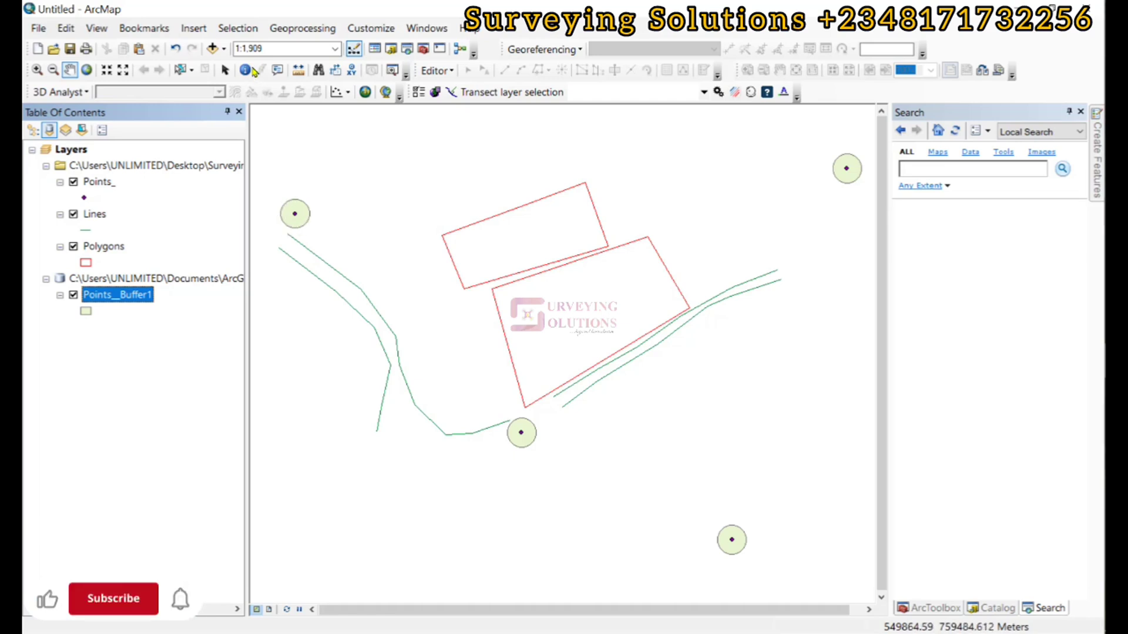
# - Set up a Buffer with the Lines layer as input features and a linear distance of 10 meters
pyautogui.click(282, 29)
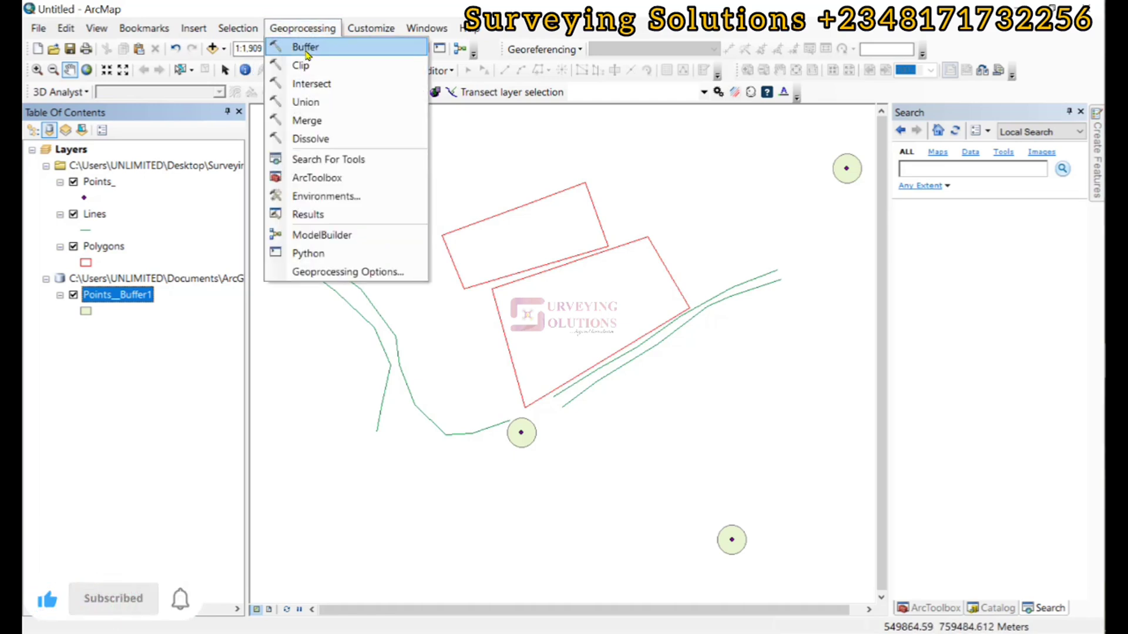
pyautogui.click(306, 53)
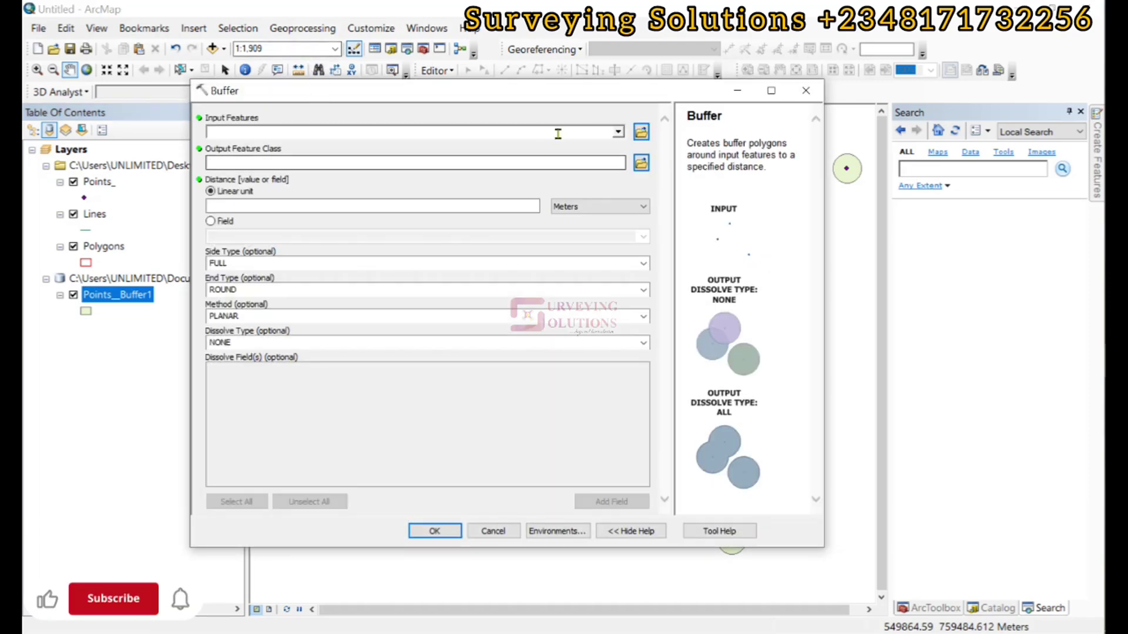
pyautogui.click(618, 133)
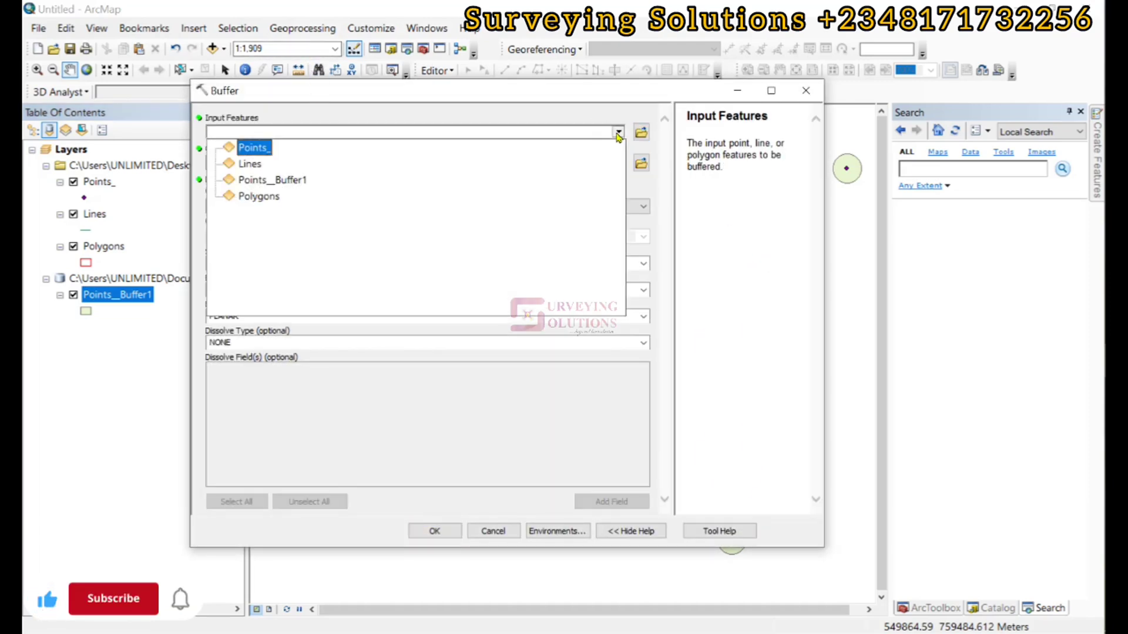
pyautogui.click(248, 164)
pyautogui.click(523, 205)
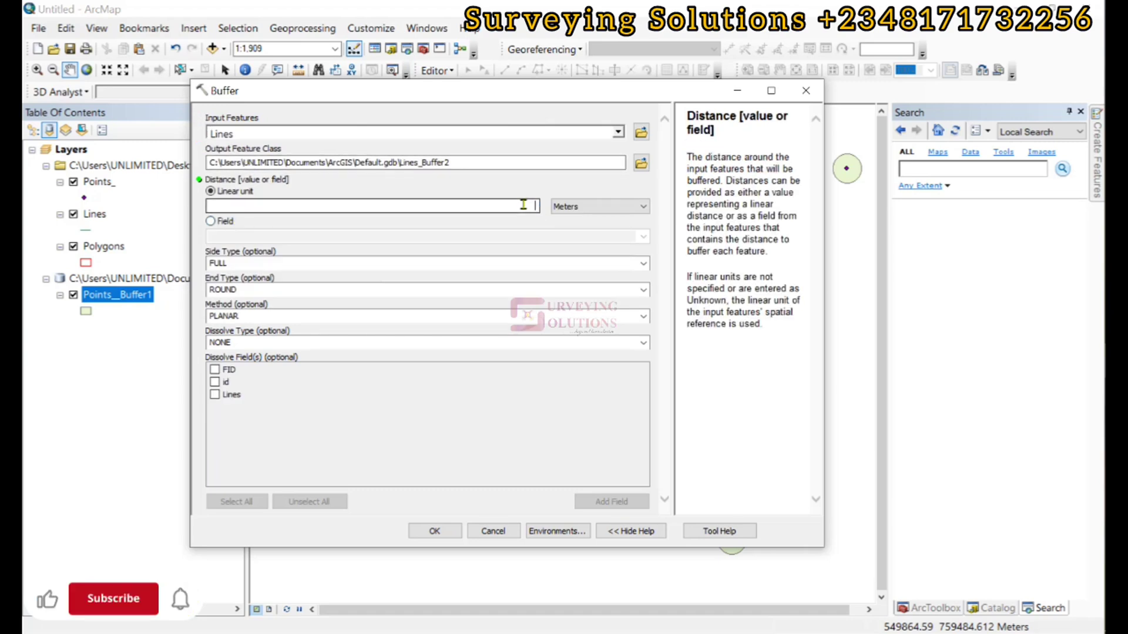
pyautogui.write('10')
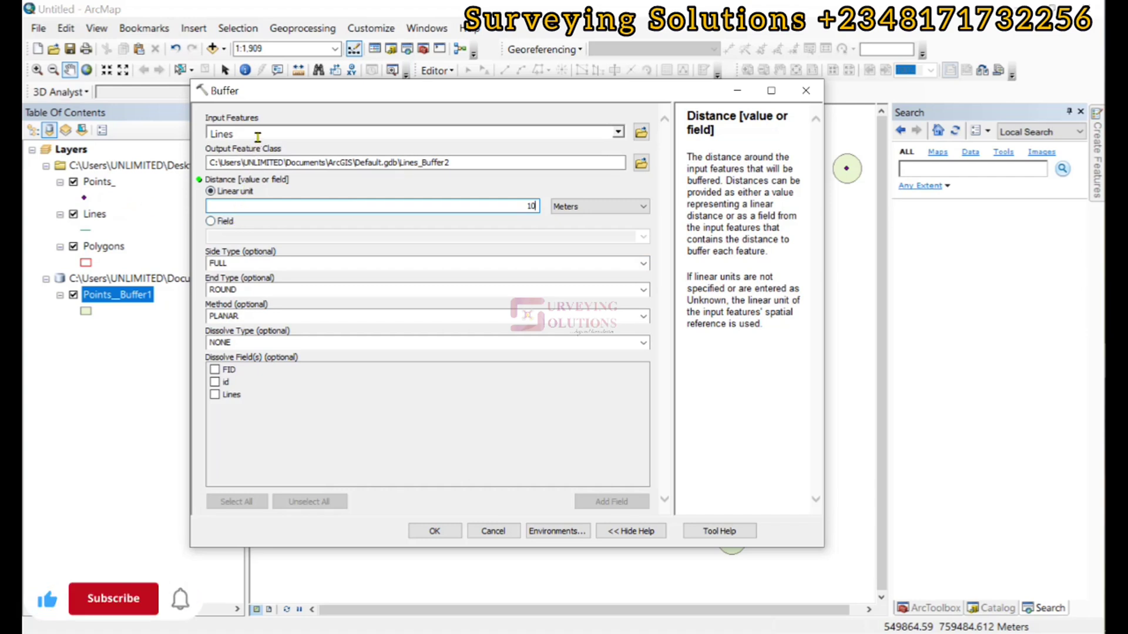
# - Use side type FULL and end type ROUND for the Lines buffer and run it
pyautogui.click(644, 264)
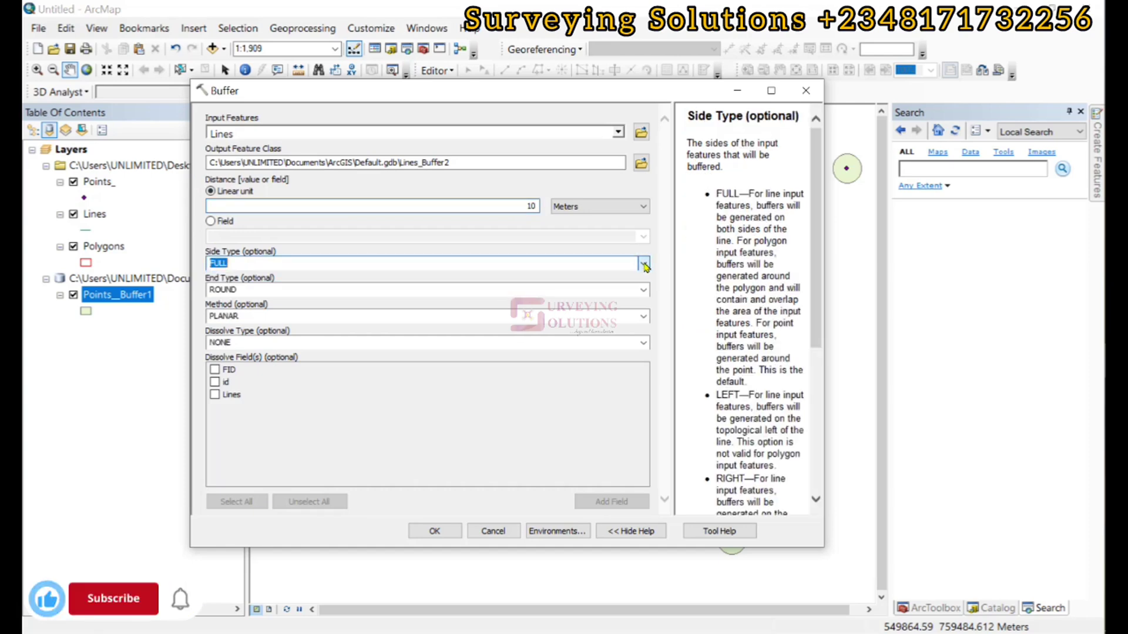
pyautogui.click(644, 265)
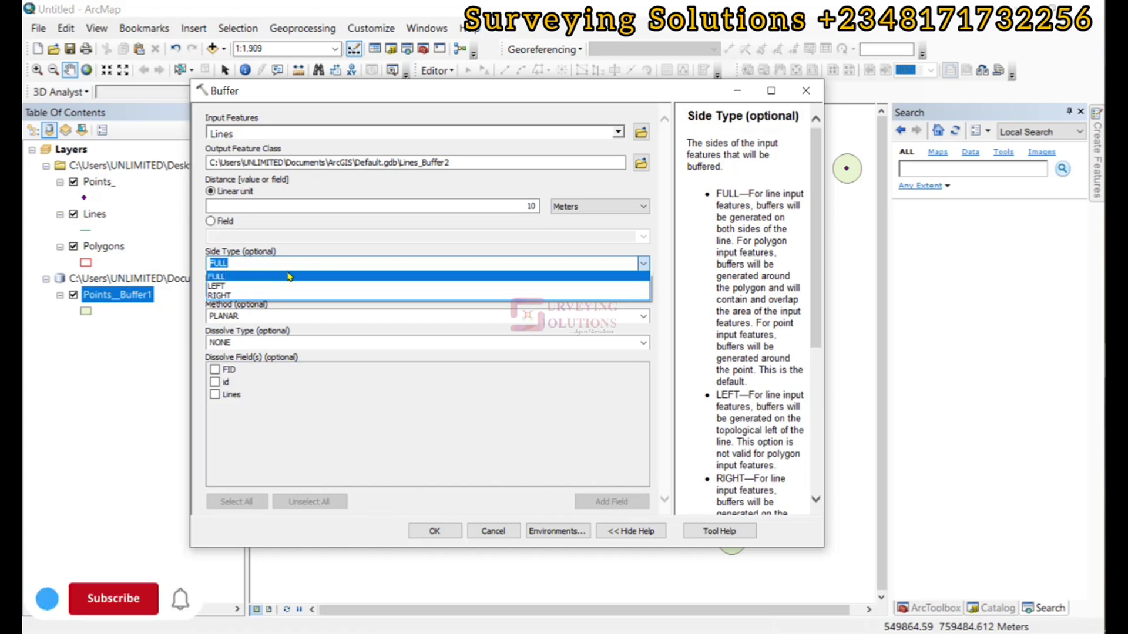
pyautogui.click(231, 280)
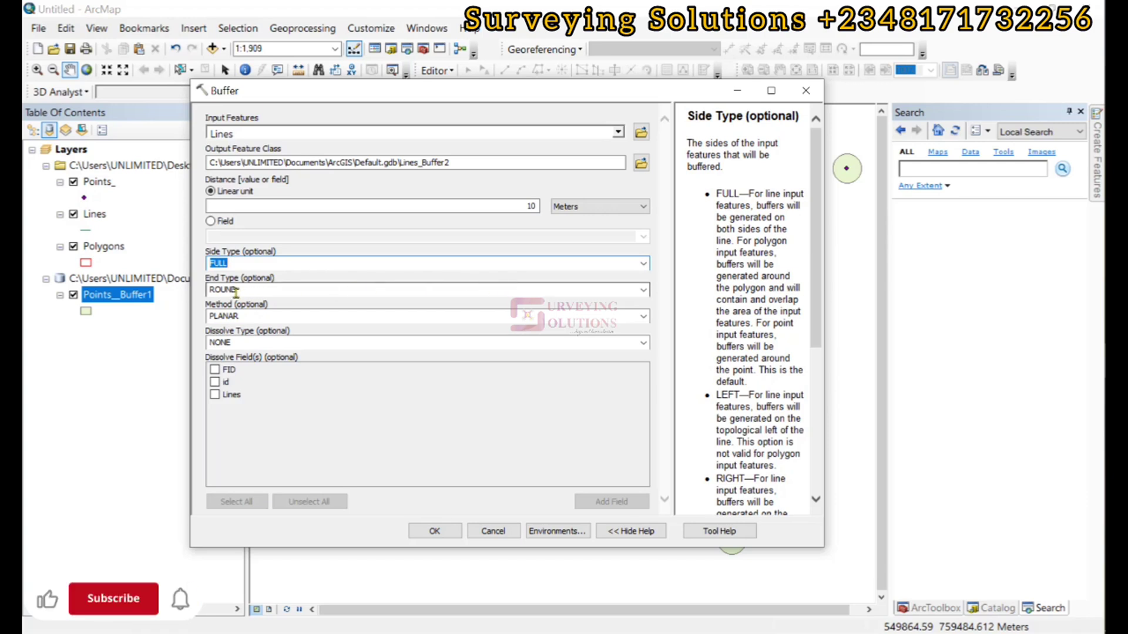
pyautogui.click(643, 290)
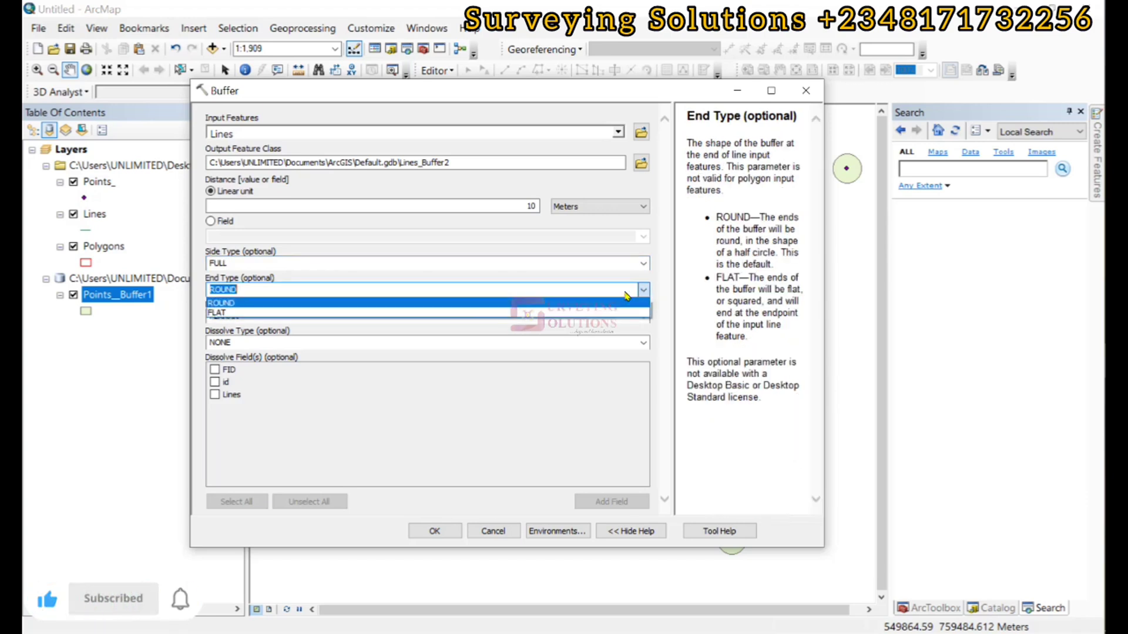
pyautogui.click(237, 312)
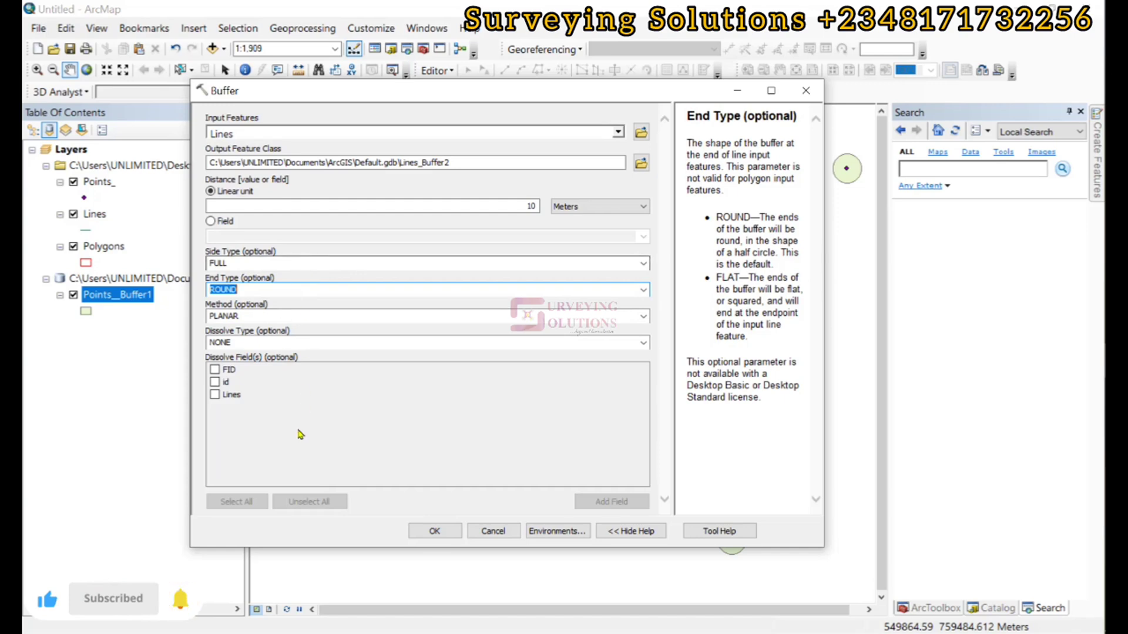
pyautogui.click(435, 534)
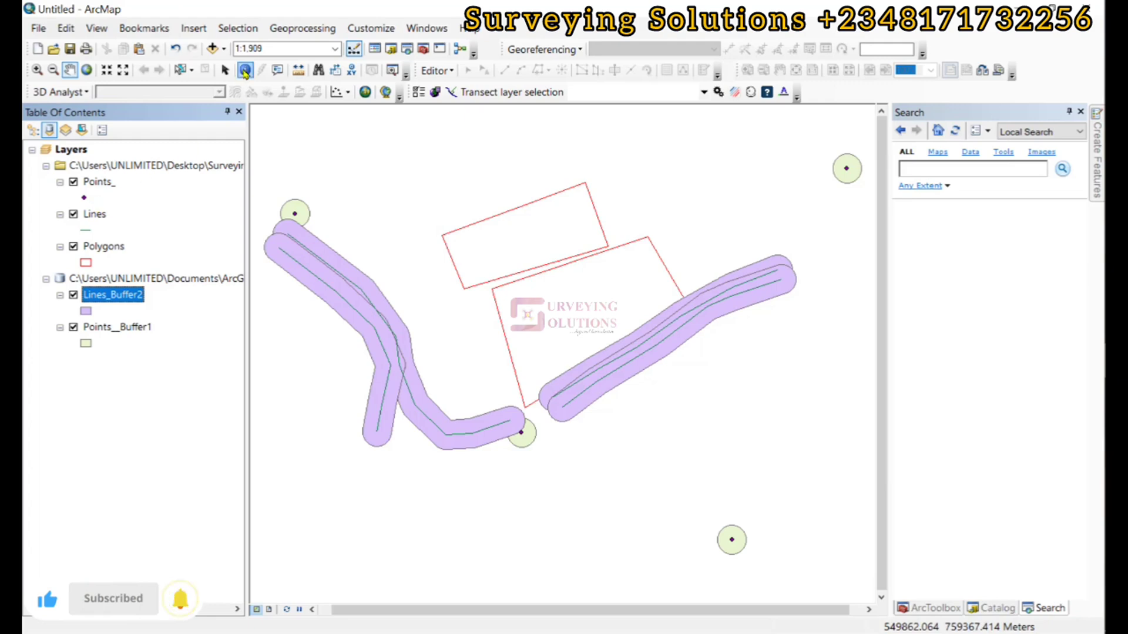
# - Set up a new Buffer with Lines as input features, side type RIGHT and end type FLAT
pyautogui.click(308, 30)
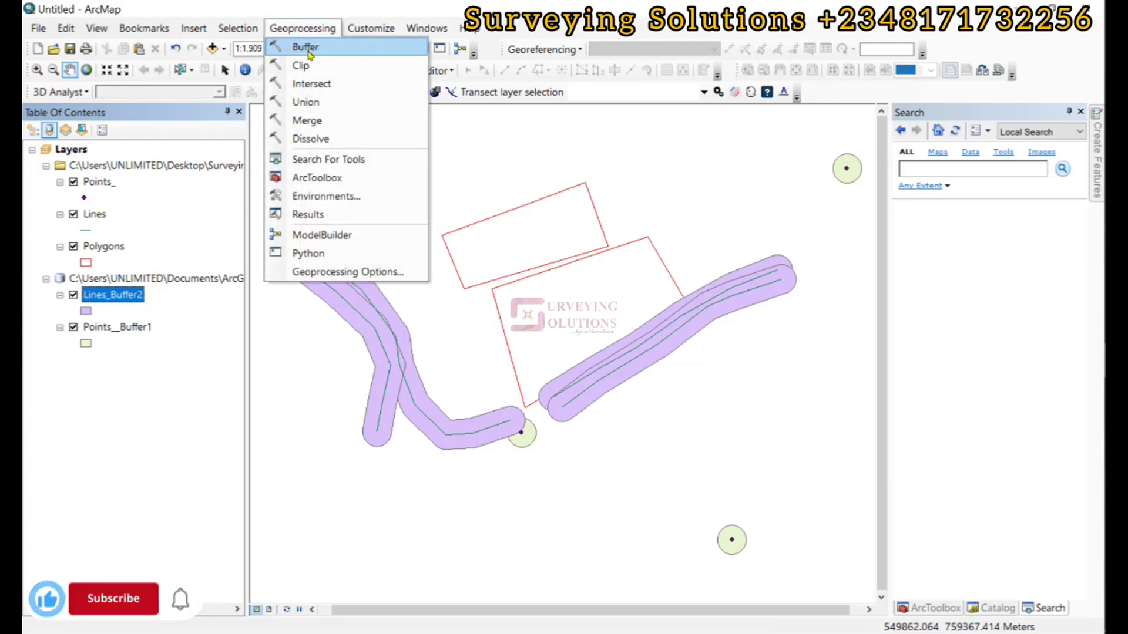
pyautogui.click(307, 45)
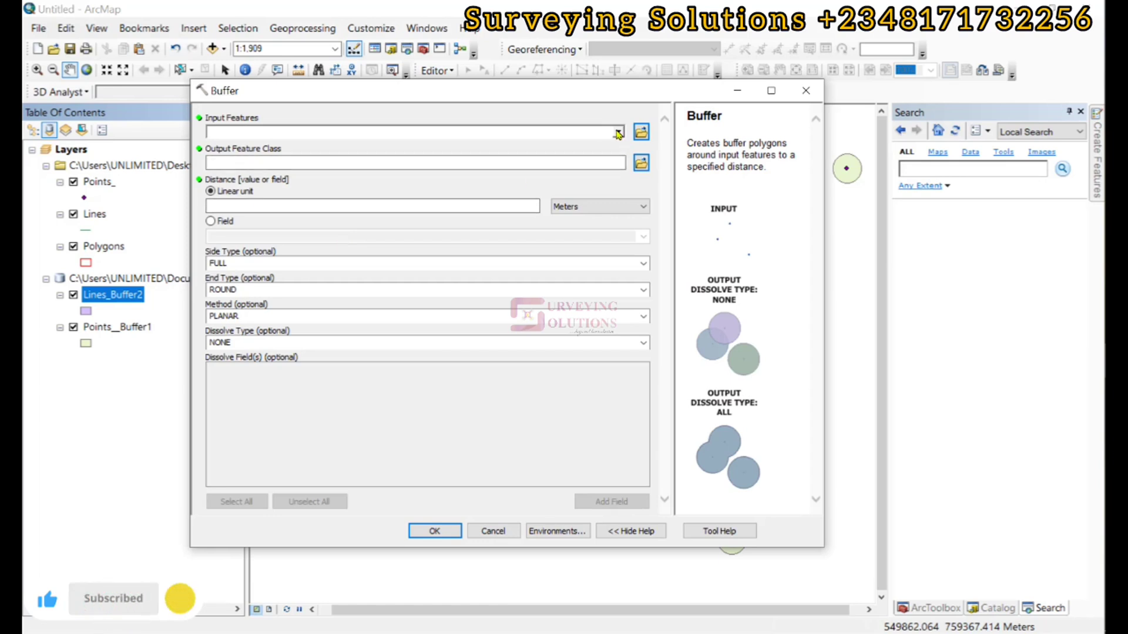
pyautogui.click(618, 132)
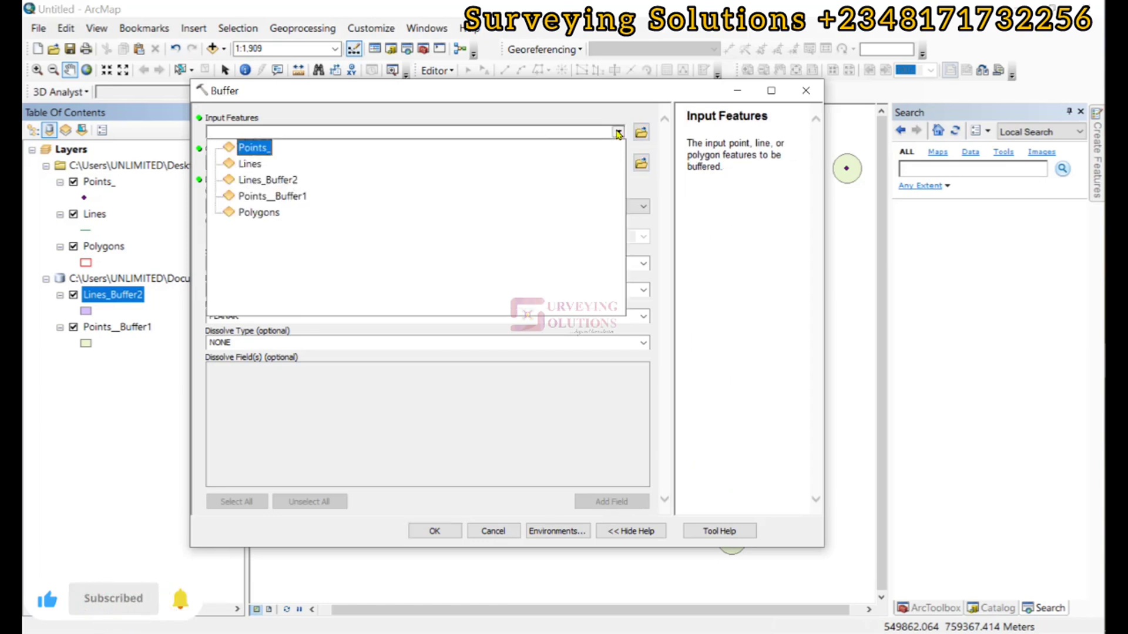
pyautogui.click(248, 165)
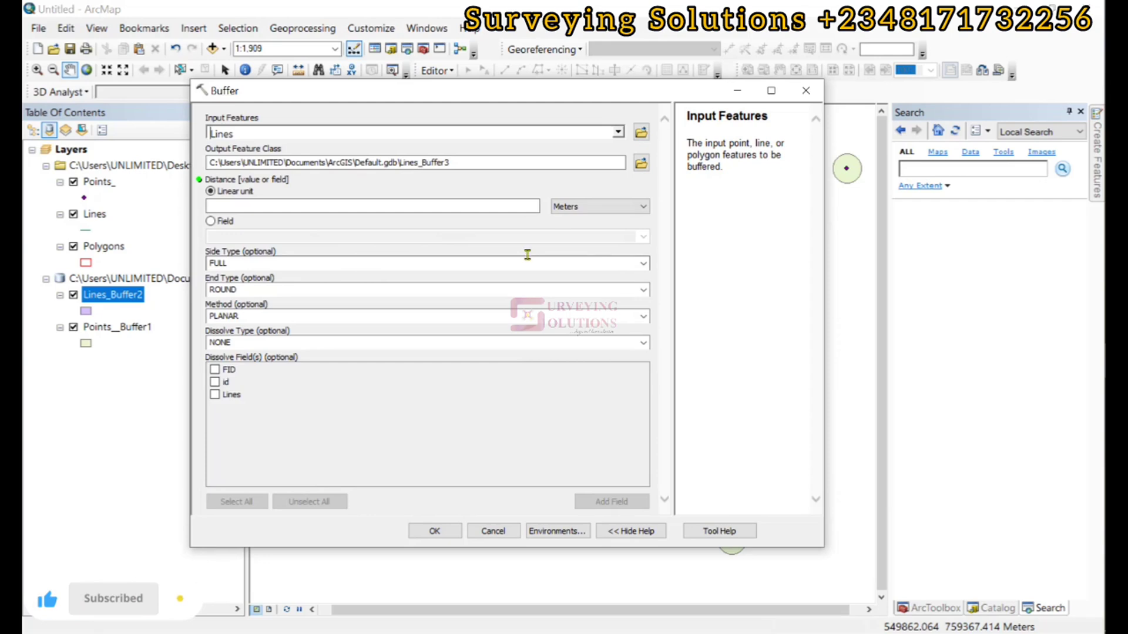
pyautogui.click(644, 265)
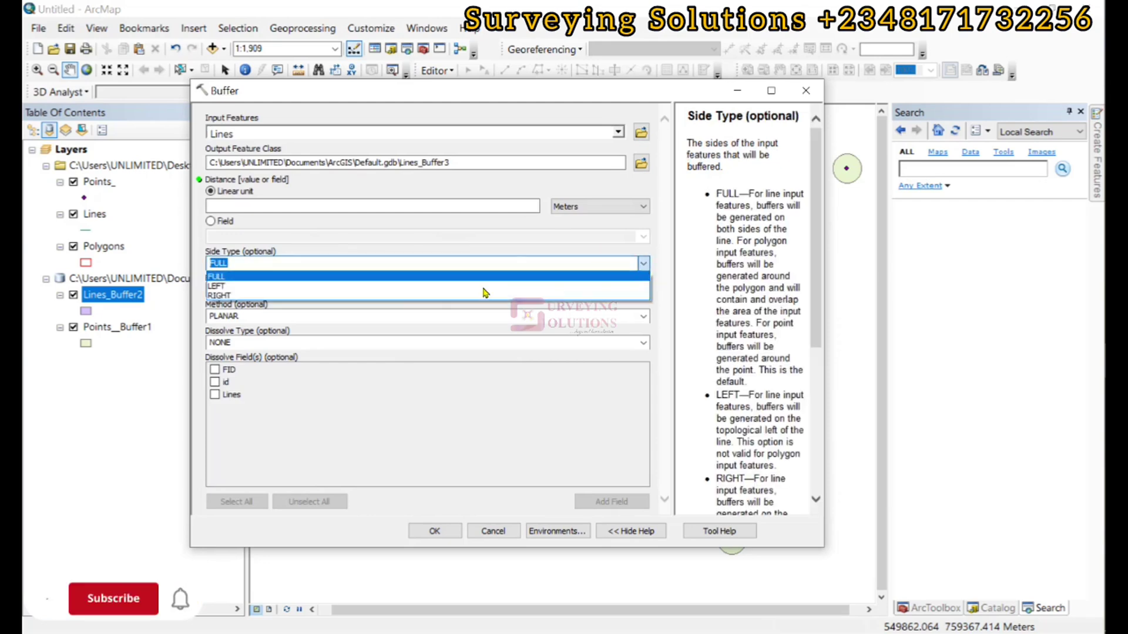
pyautogui.click(239, 296)
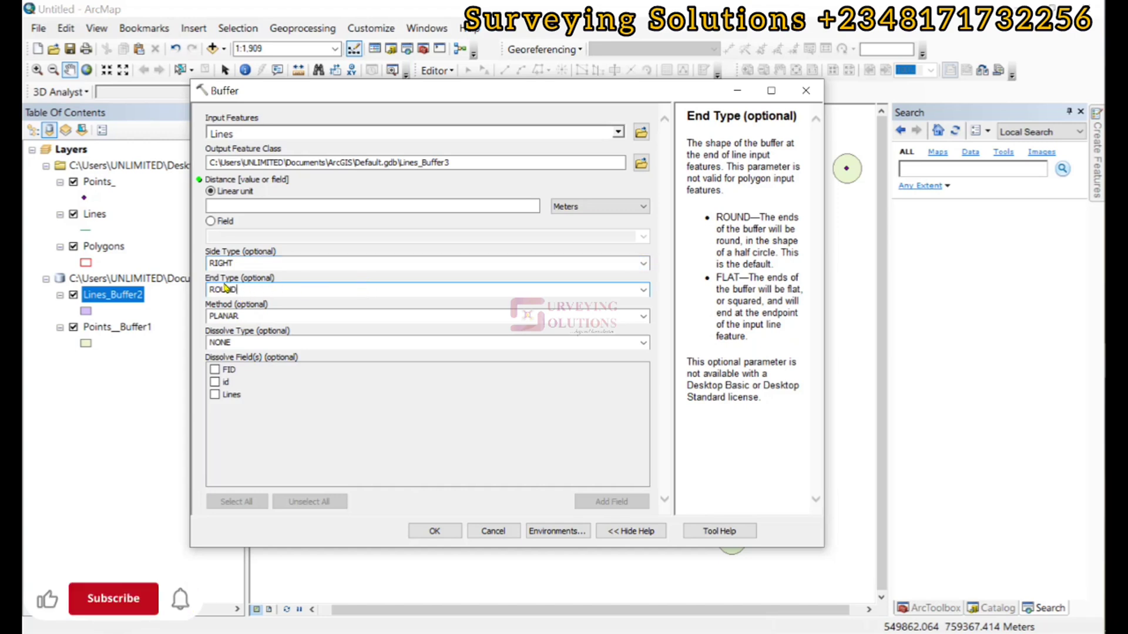
pyautogui.click(643, 290)
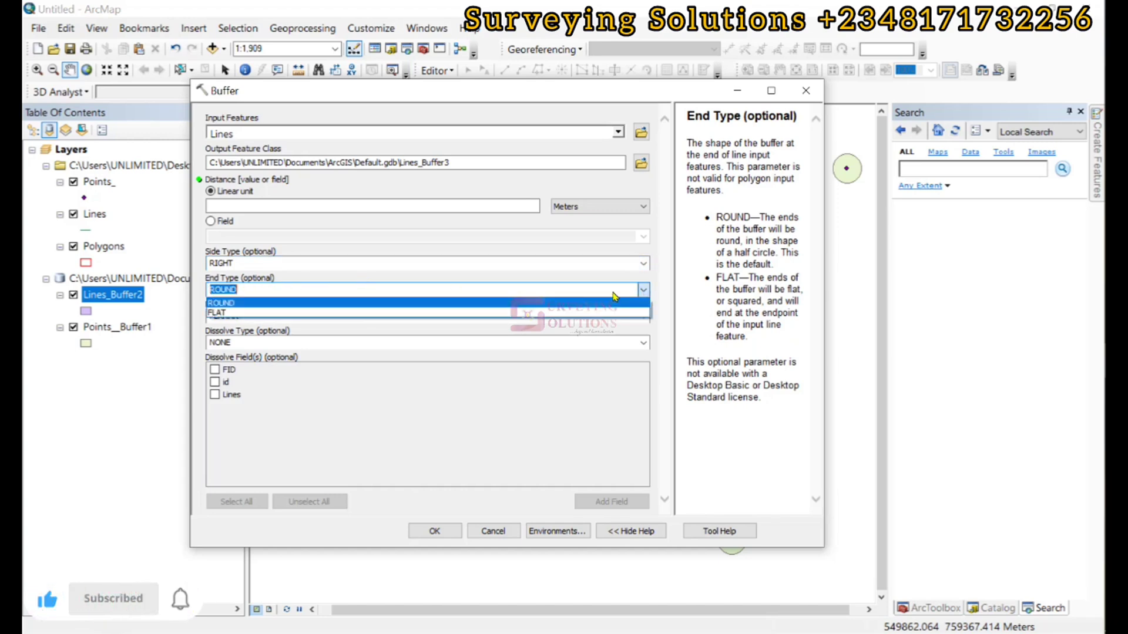
pyautogui.click(233, 313)
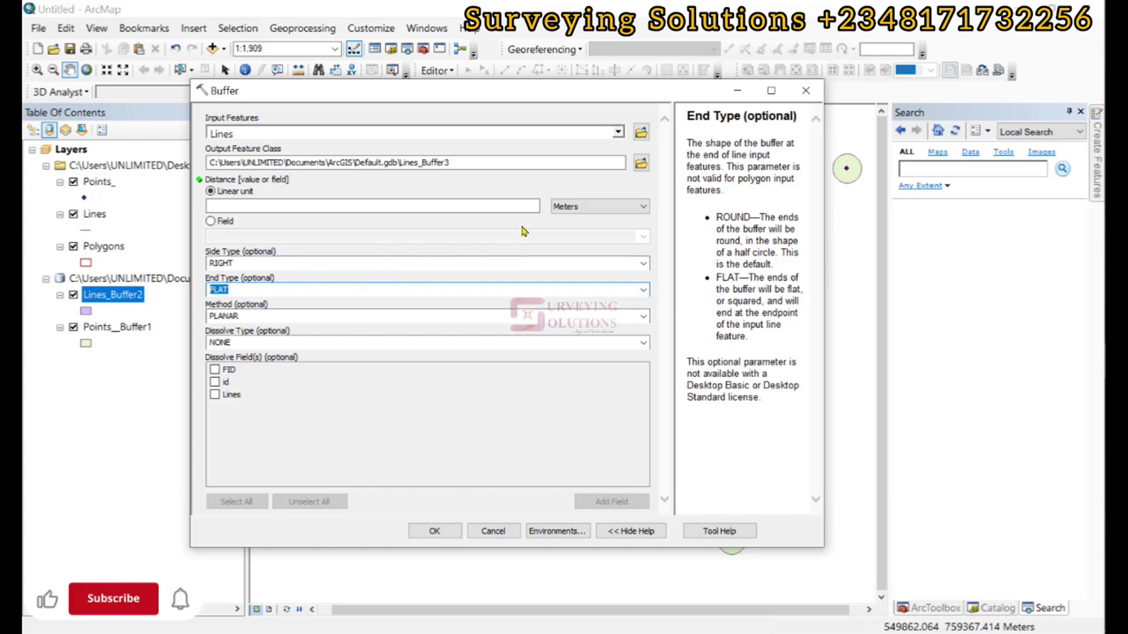
# - Set the linear distance to 5 meters and run the right-side Lines buffer
pyautogui.click(522, 206)
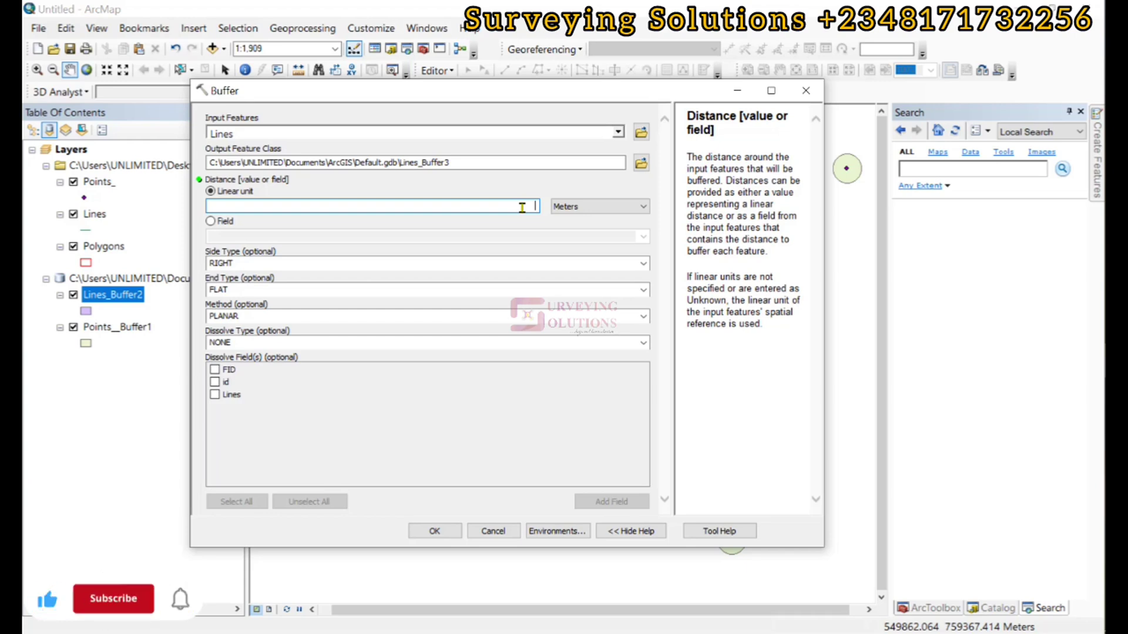
pyautogui.write('5')
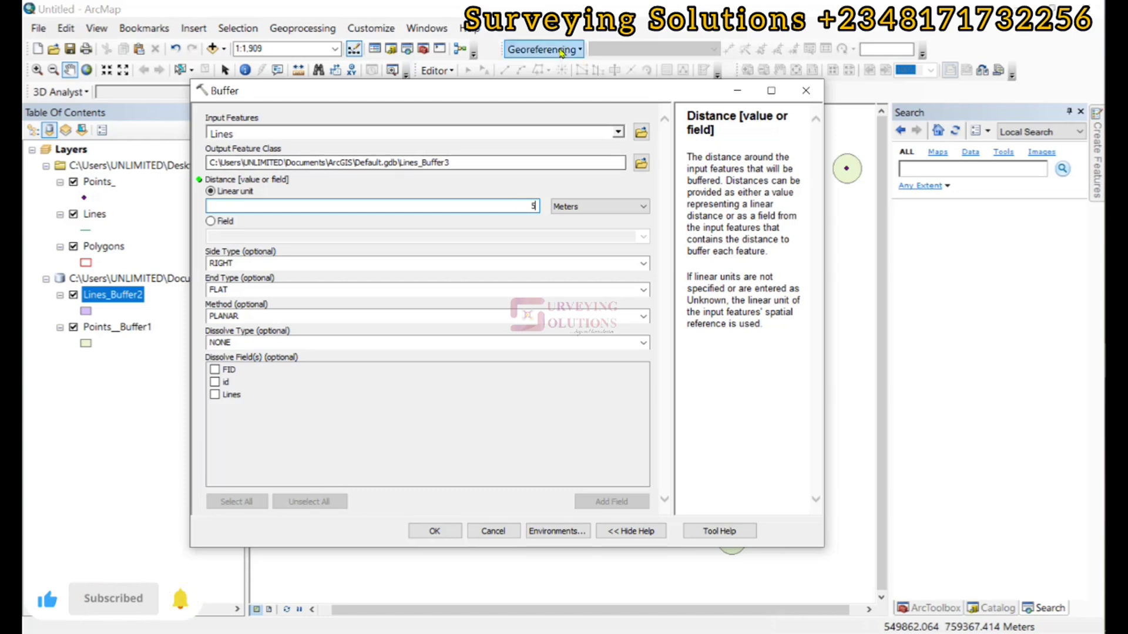
pyautogui.moveTo(550, 100); pyautogui.dragTo(796, 287)
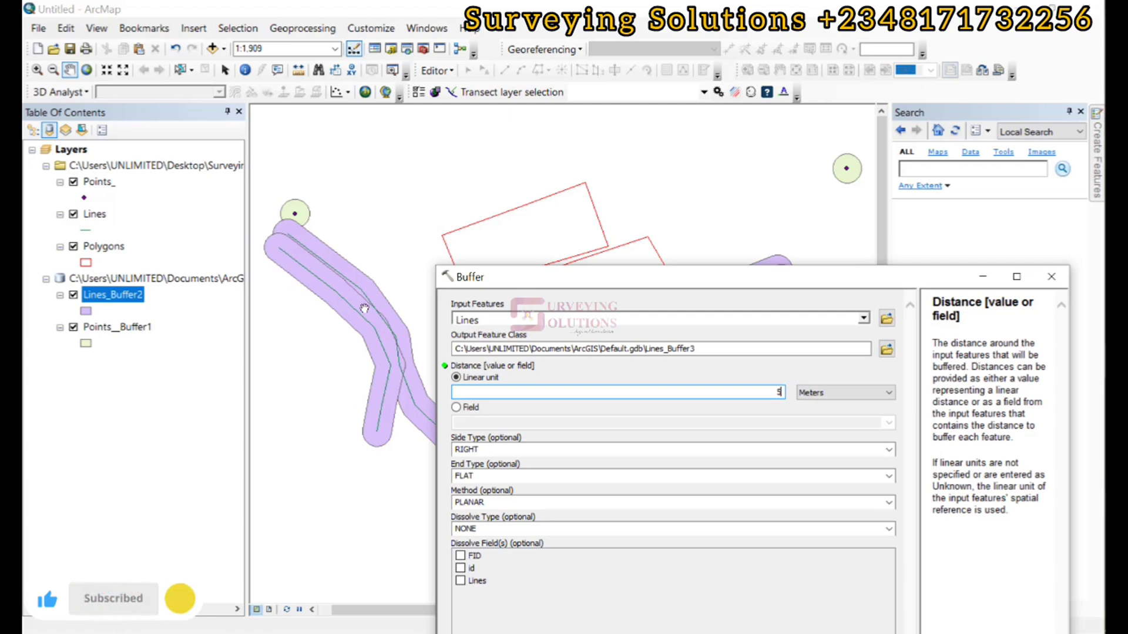
pyautogui.moveTo(587, 277); pyautogui.dragTo(580, 202)
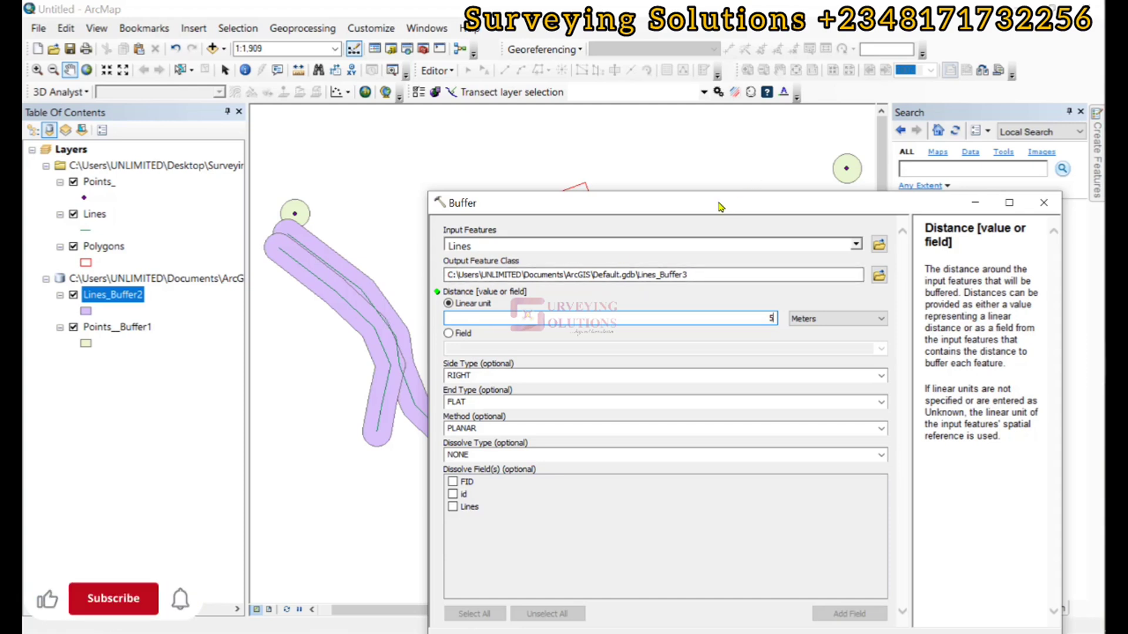
pyautogui.moveTo(722, 205); pyautogui.dragTo(683, 144)
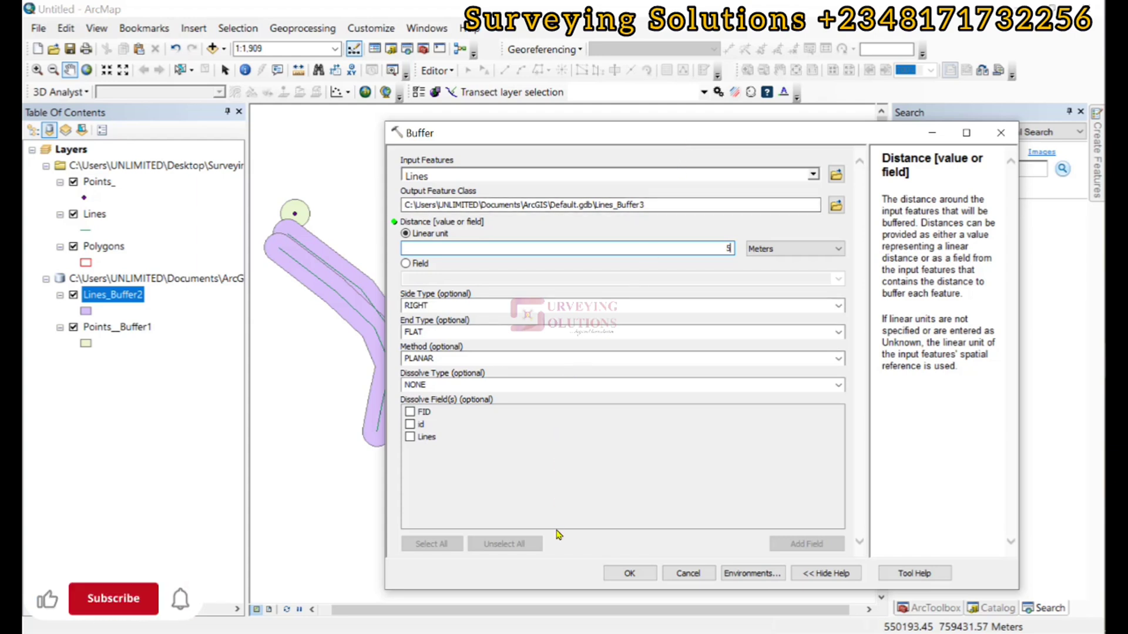
pyautogui.click(629, 574)
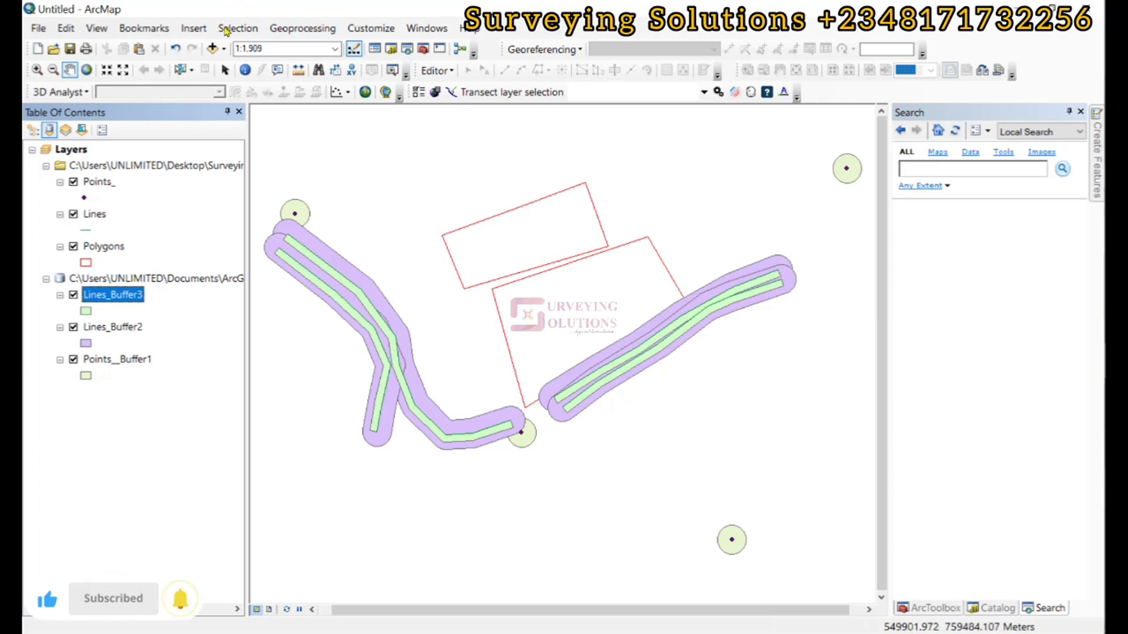
# - Run a Buffer on the Polygons layer with a linear distance of 15 meters and side type FULL
pyautogui.click(303, 34)
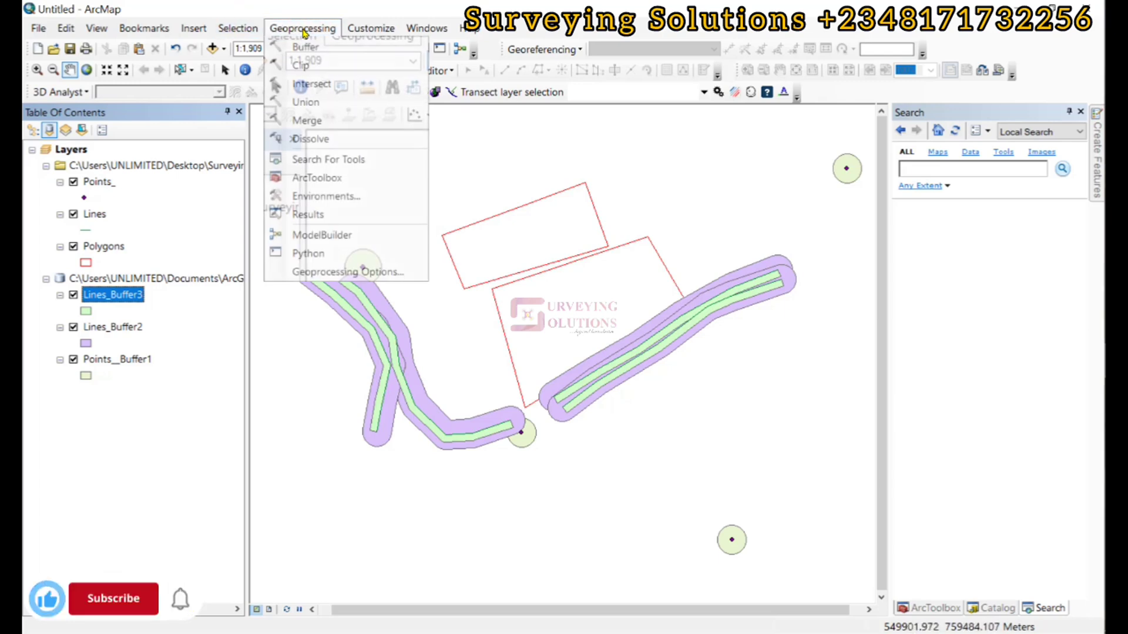
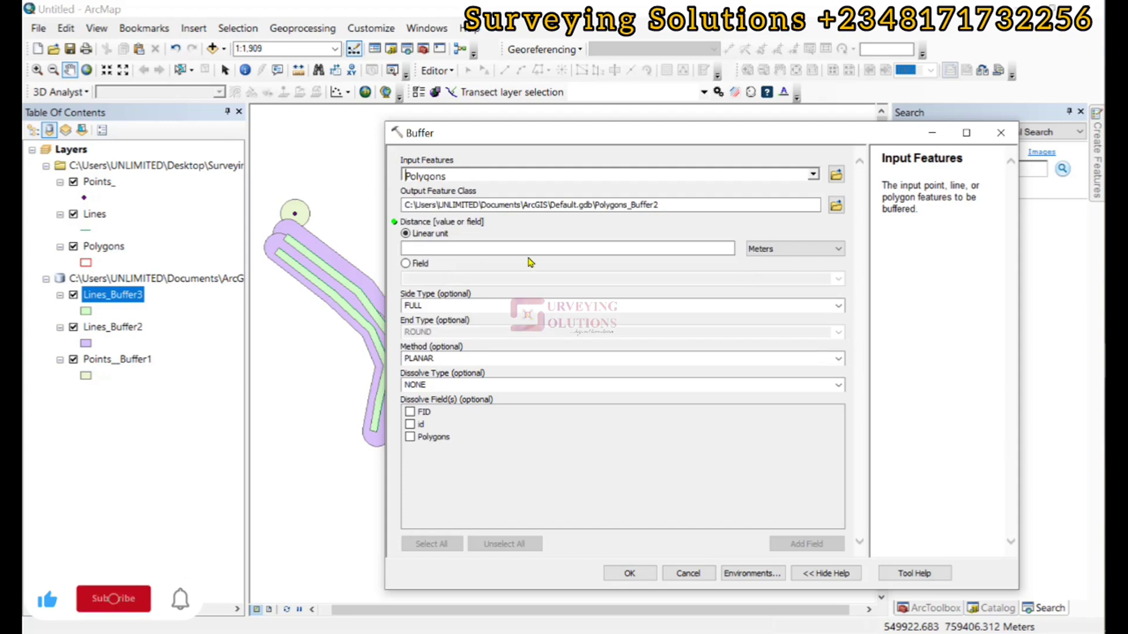
pyautogui.click(676, 248)
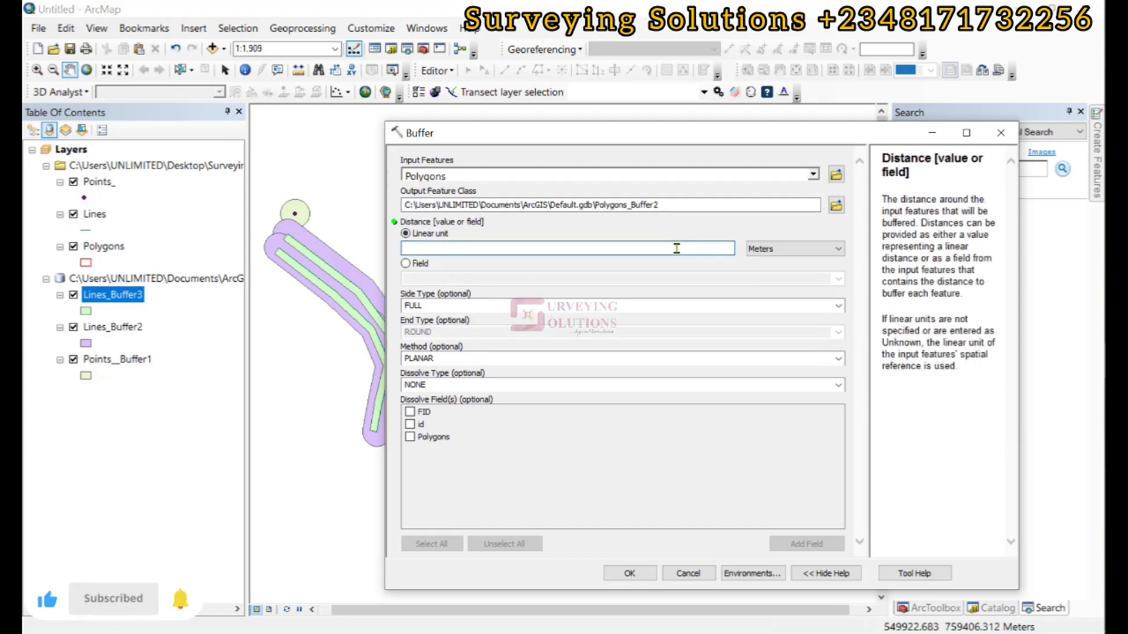
pyautogui.write('15')
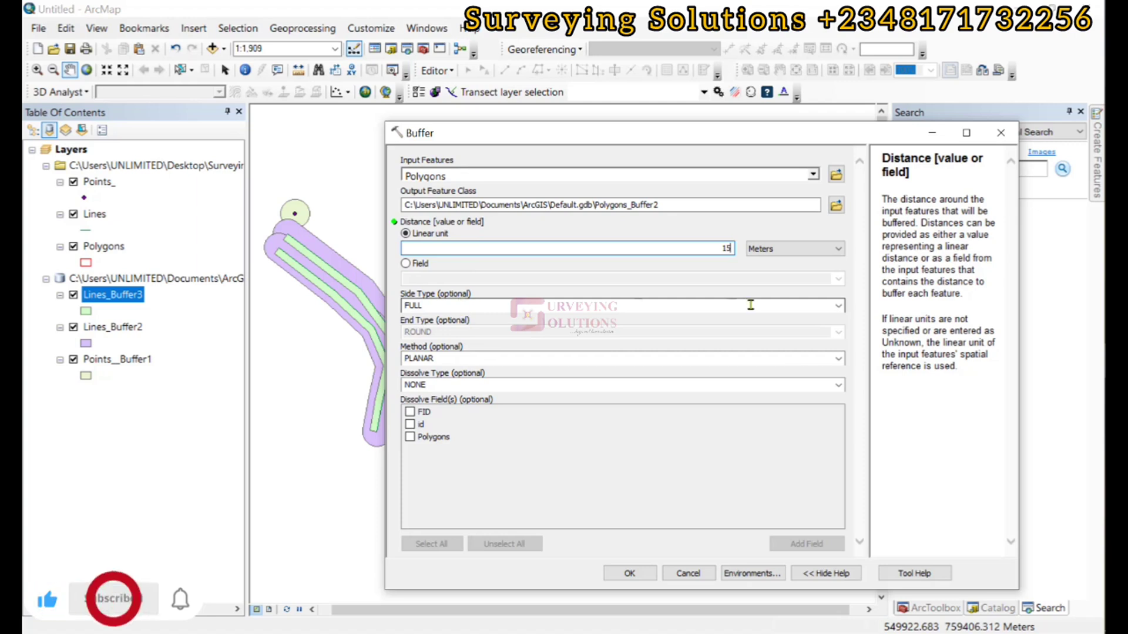
pyautogui.click(838, 306)
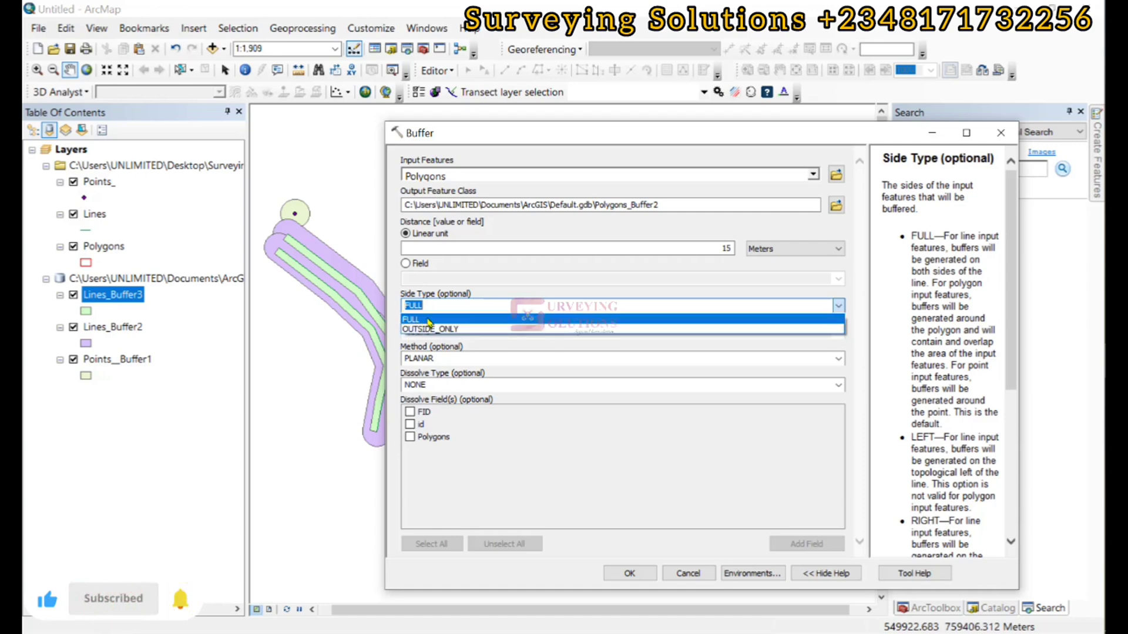
pyautogui.click(428, 321)
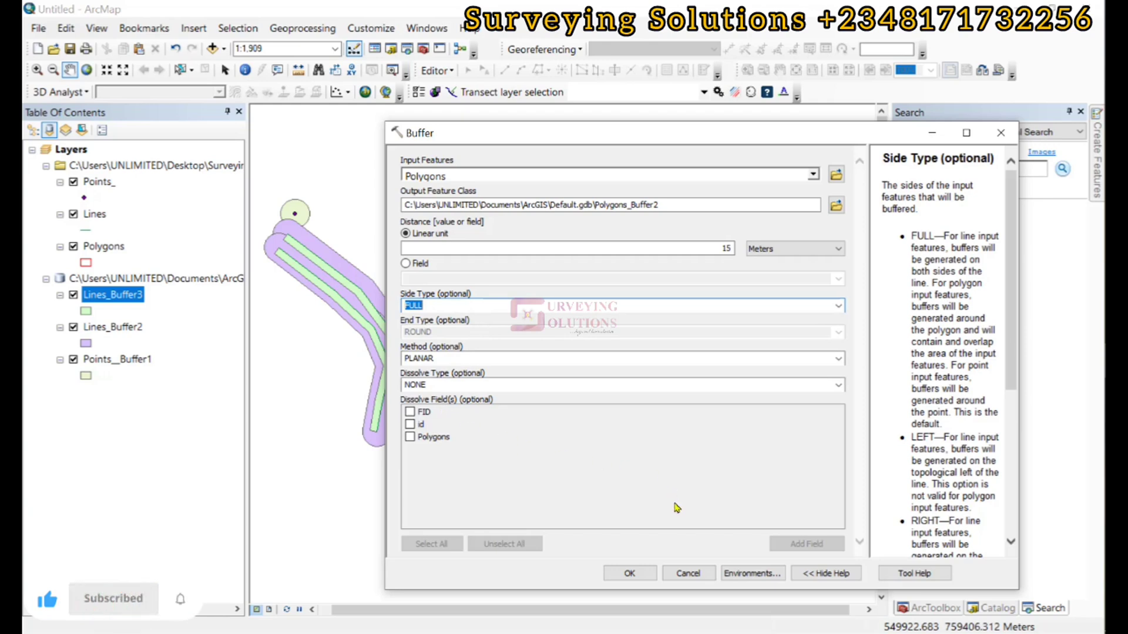
pyautogui.click(629, 573)
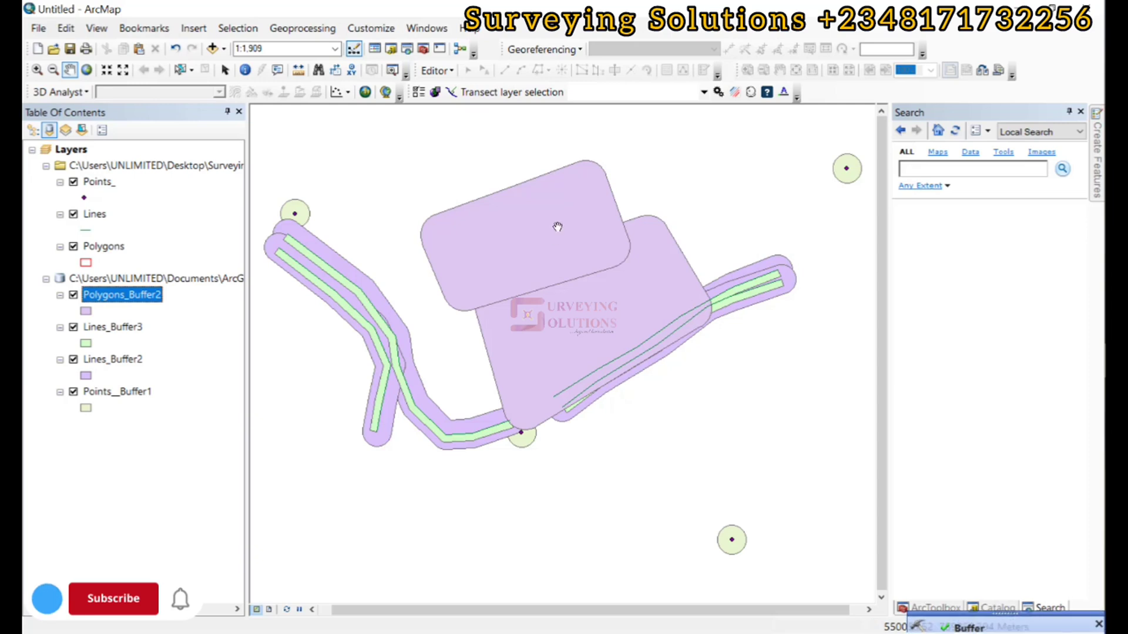
# - Turn off the visibility of the Lines_Buffer3, Lines_Buffer2 and Points__Buffer1 layers
pyautogui.click(72, 327)
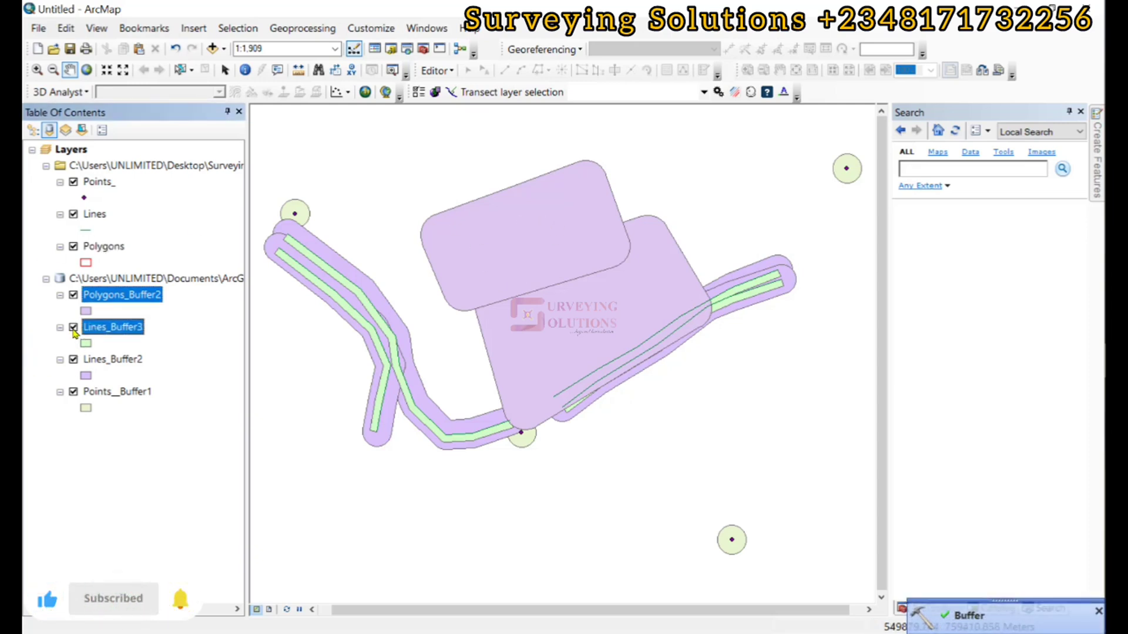
pyautogui.click(73, 359)
pyautogui.click(73, 392)
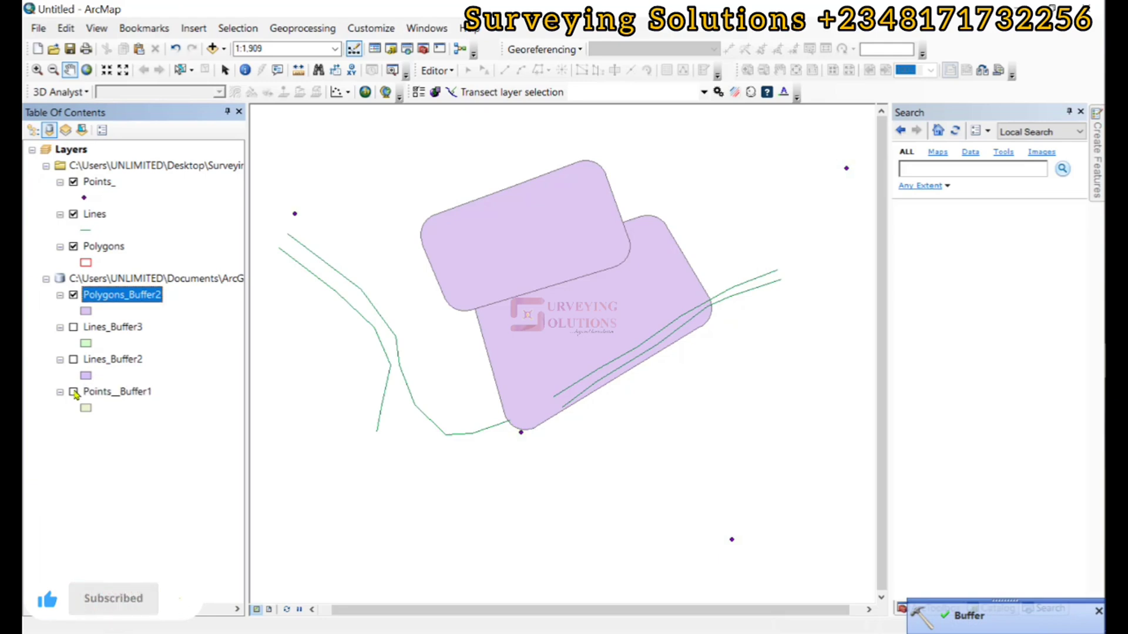
# - Change the Polygons_Buffer2 symbol to no fill color with a blue outline
pyautogui.click(85, 312)
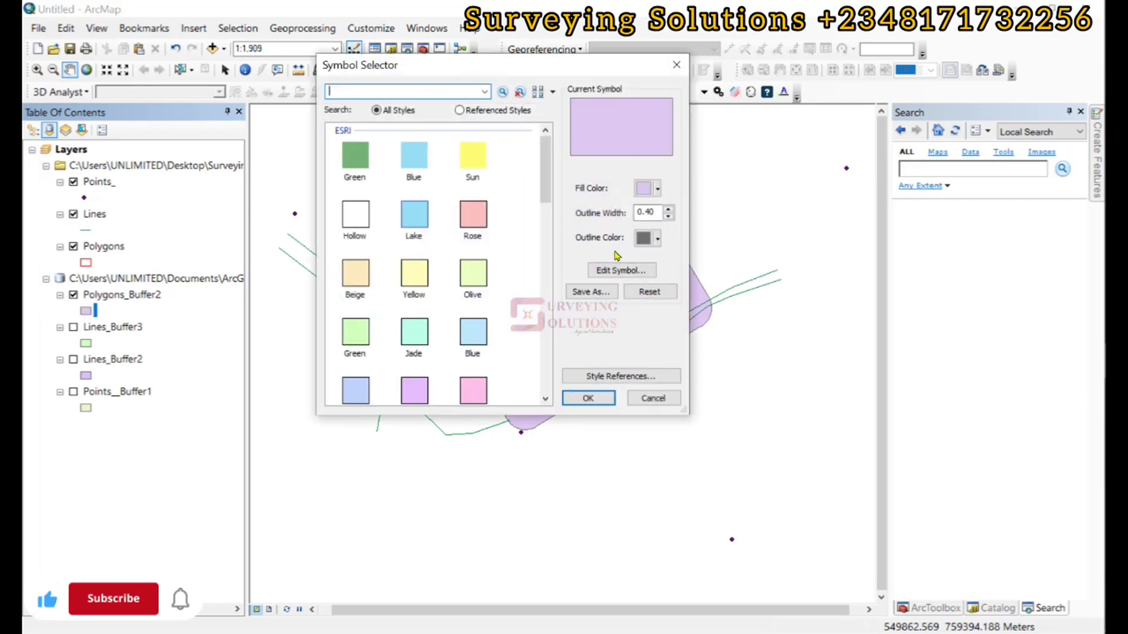
pyautogui.click(652, 188)
pyautogui.click(710, 209)
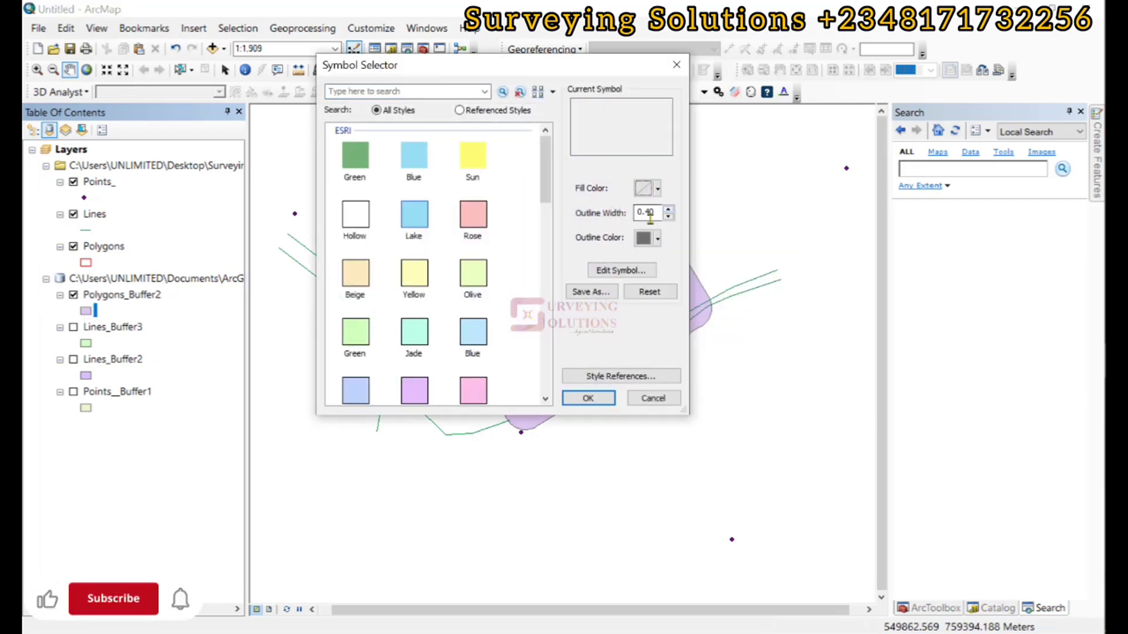
pyautogui.click(657, 238)
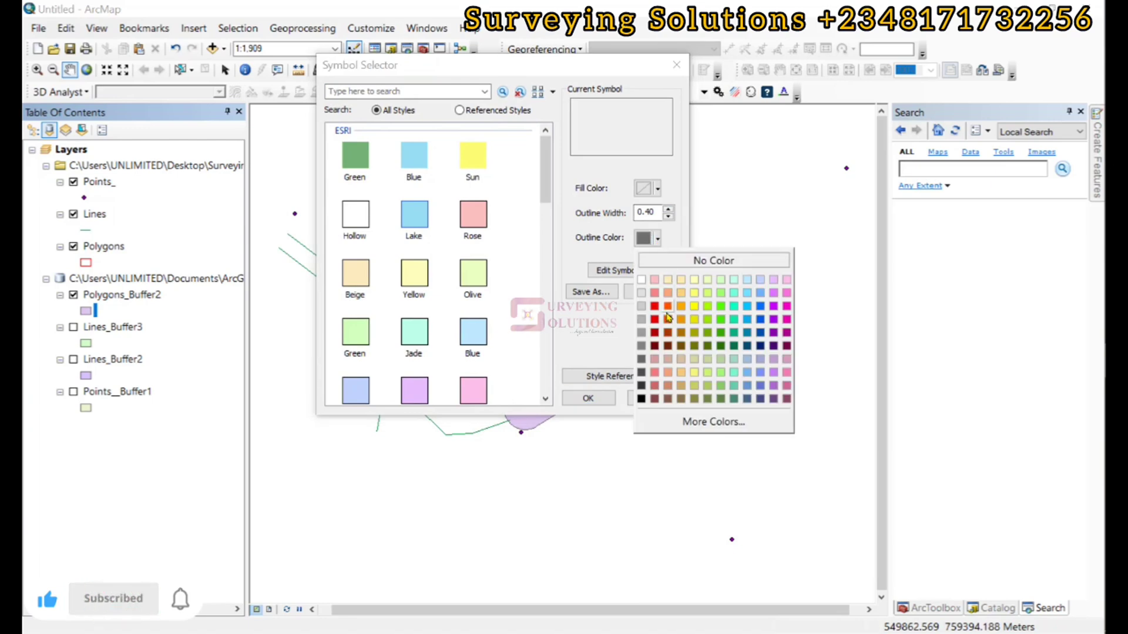
pyautogui.click(761, 307)
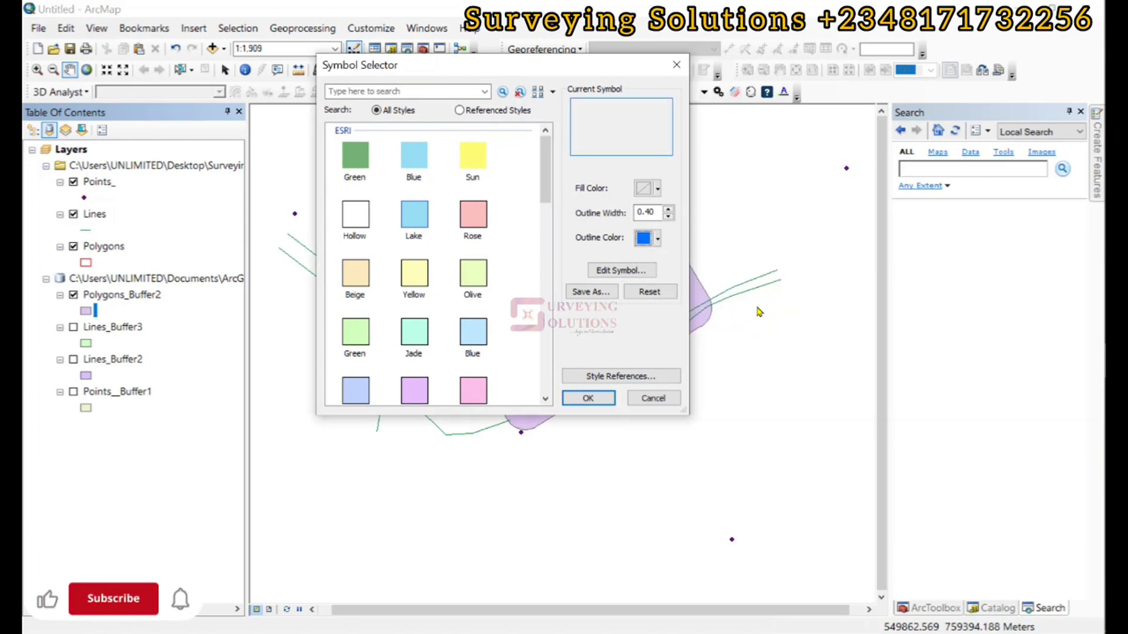
# - Set the outline width of the Polygons_Buffer2 symbol to 3 and apply the symbol
pyautogui.doubleClick(646, 212)
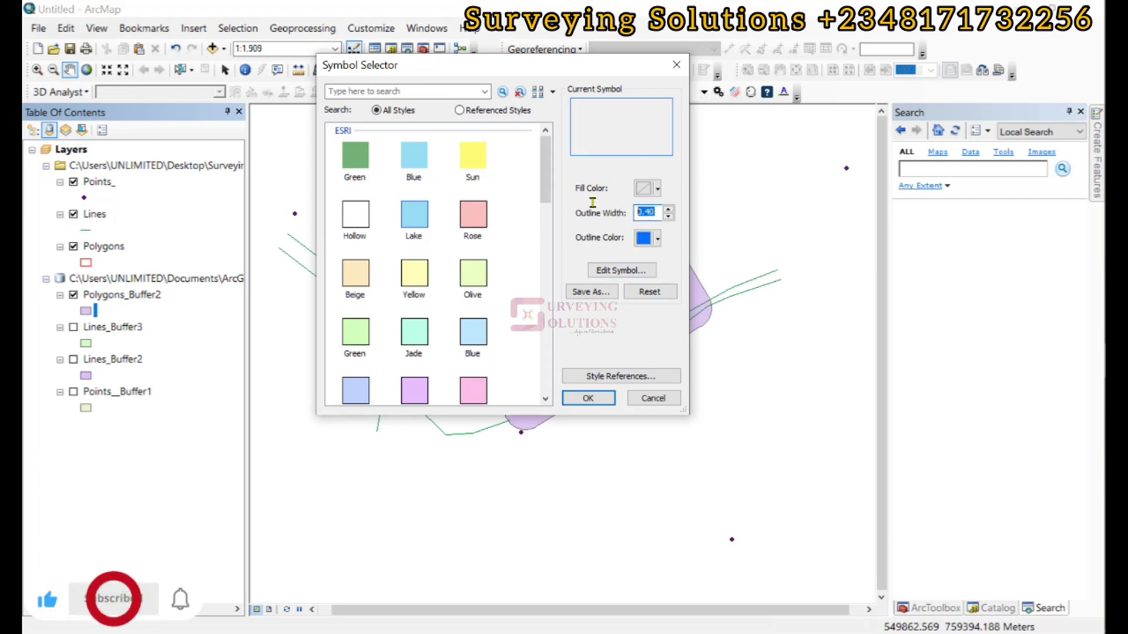
pyautogui.write('5')
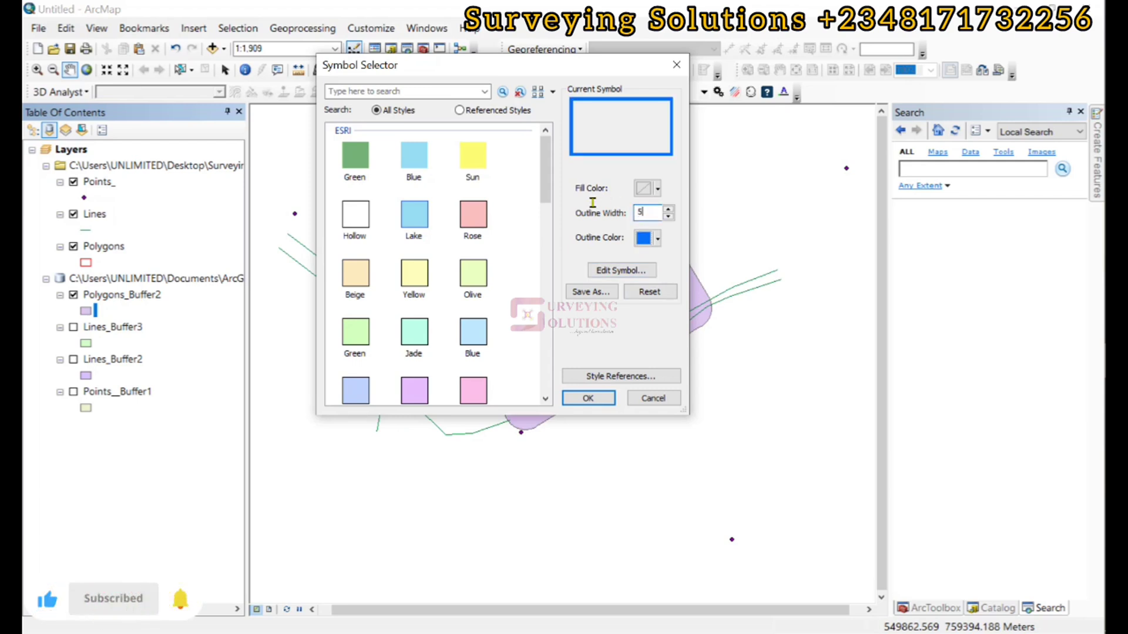
pyautogui.press('BackSpace')
pyautogui.write('3')
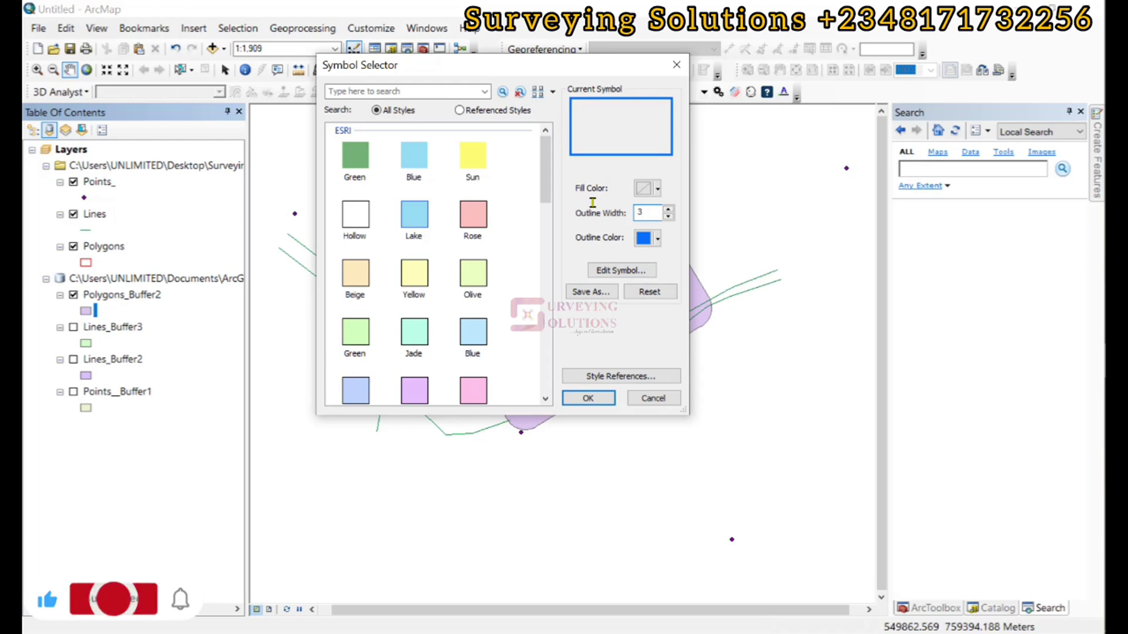
pyautogui.click(592, 398)
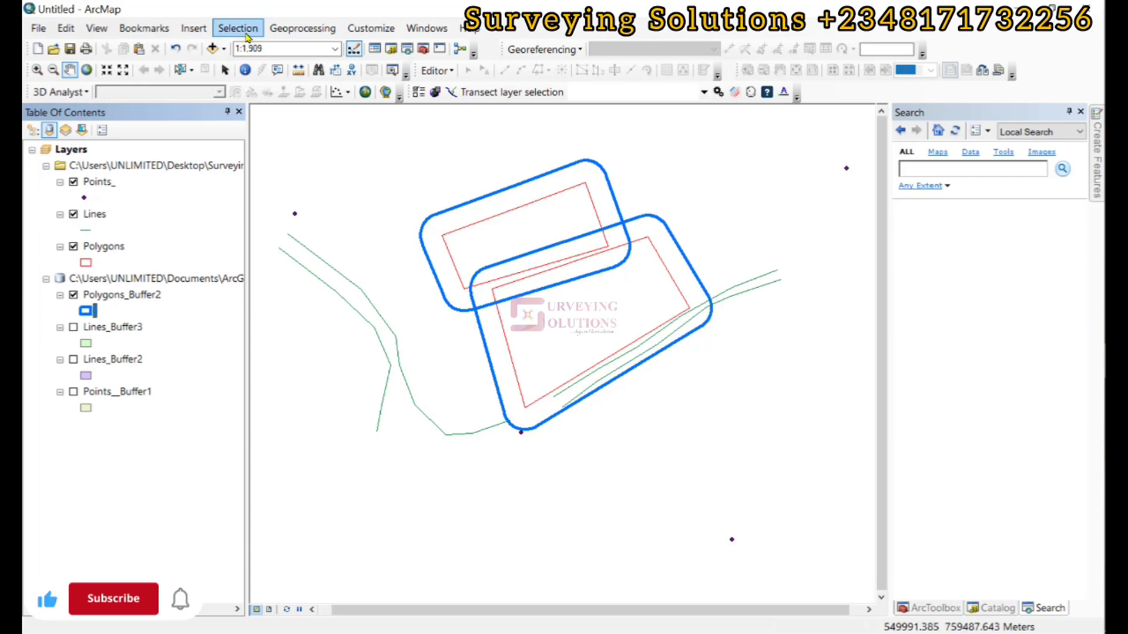
# - Run a Buffer on the Polygons layer with a linear distance of 15 meters and side type OUTSIDE_ONLY
pyautogui.click(312, 31)
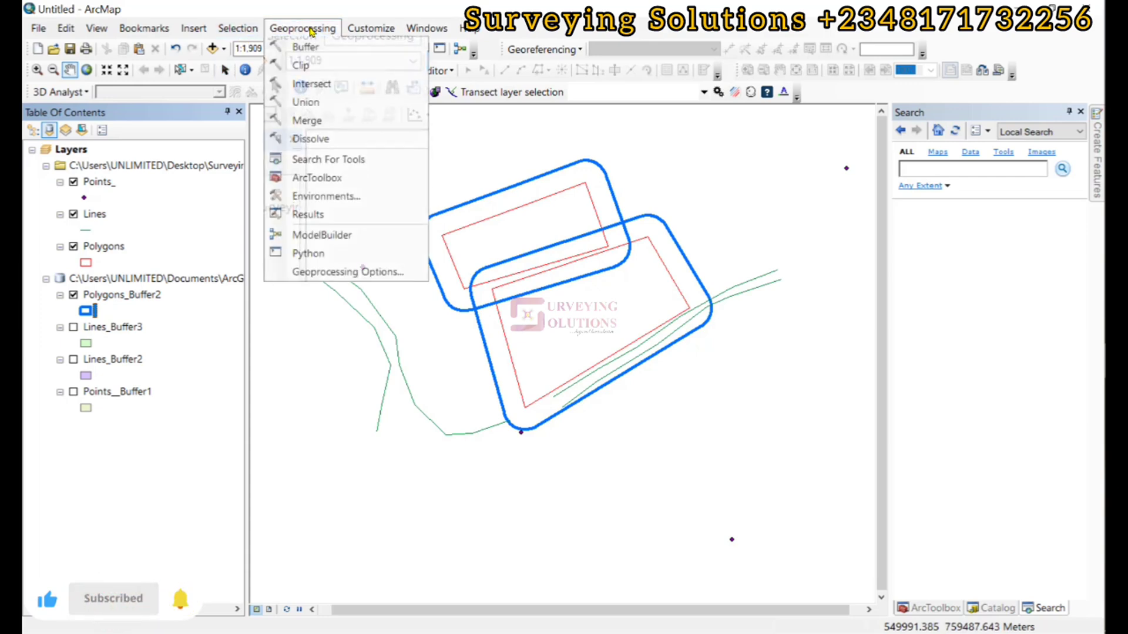
pyautogui.click(306, 47)
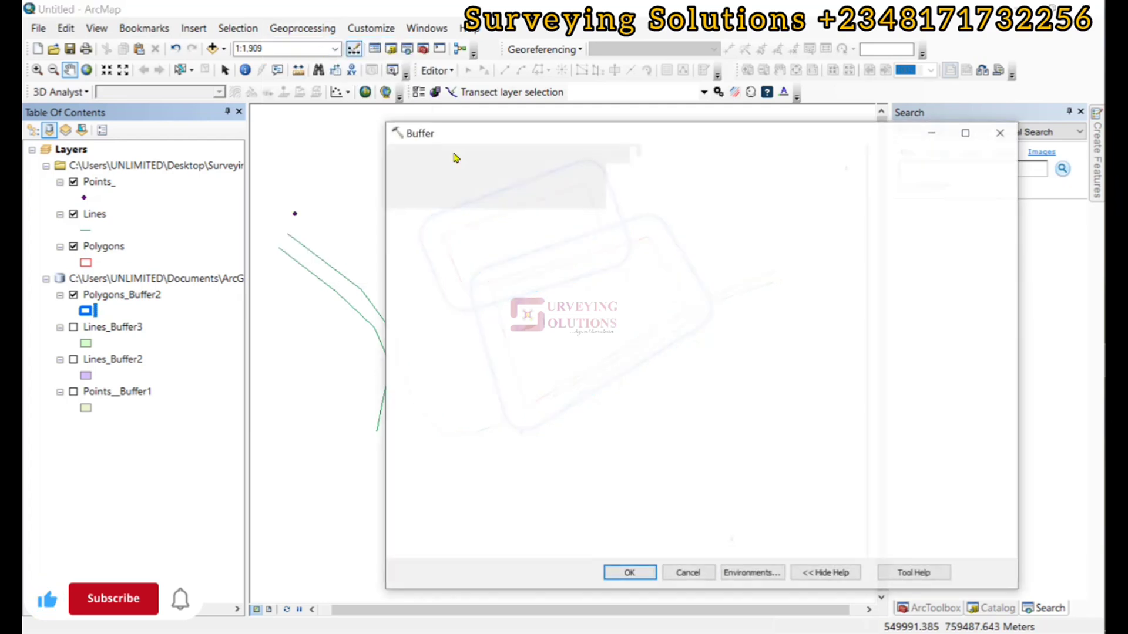
pyautogui.click(814, 174)
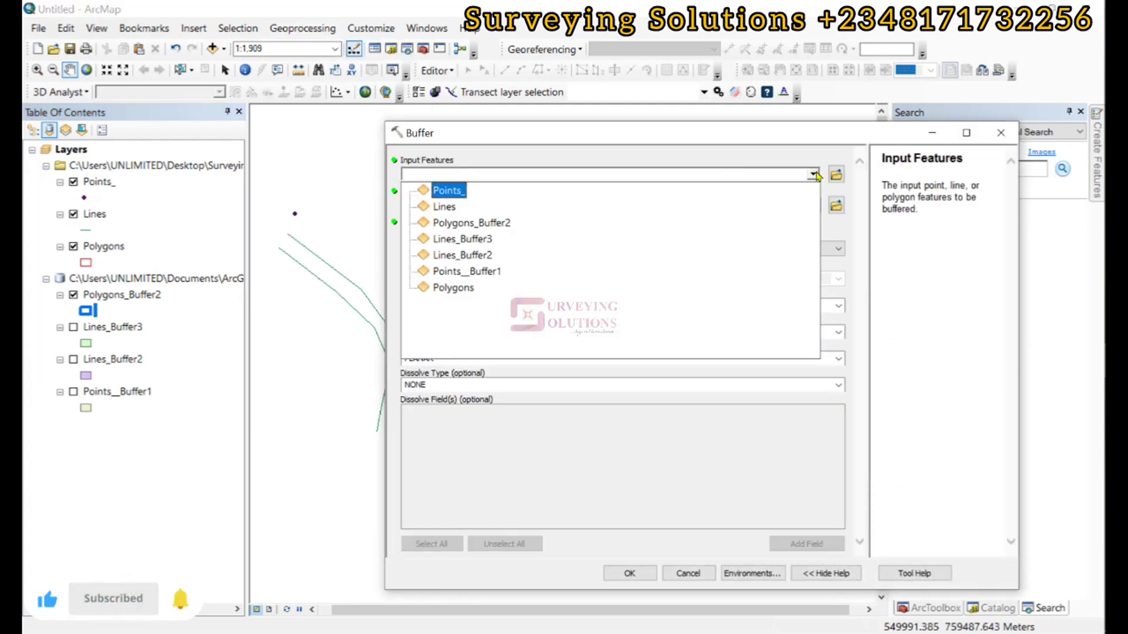
pyautogui.click(467, 288)
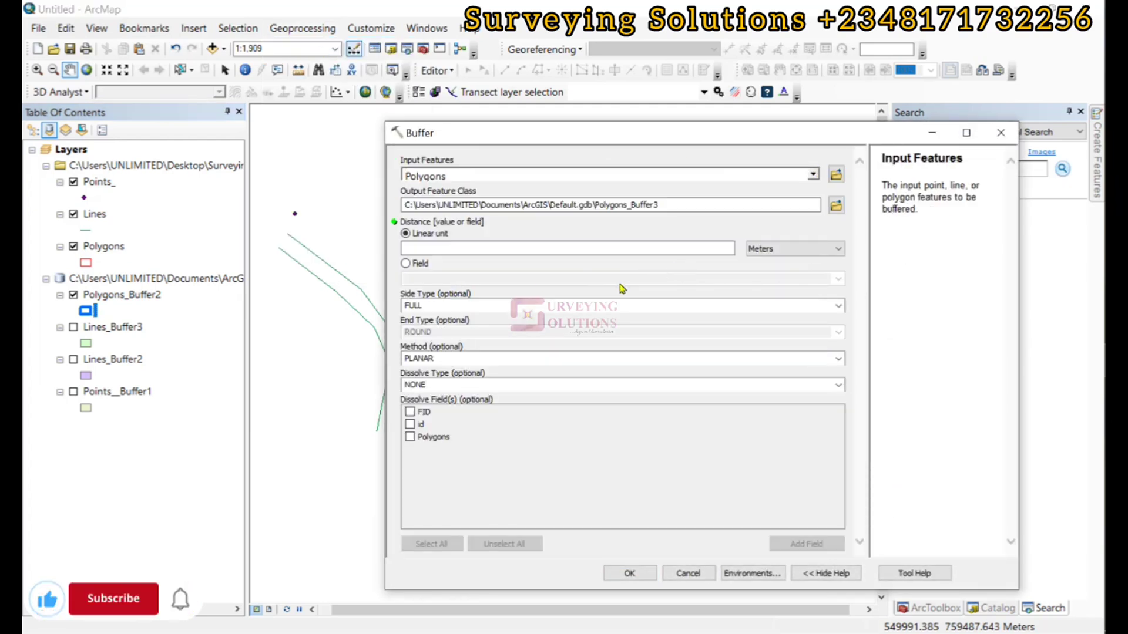
pyautogui.click(717, 248)
pyautogui.write('15')
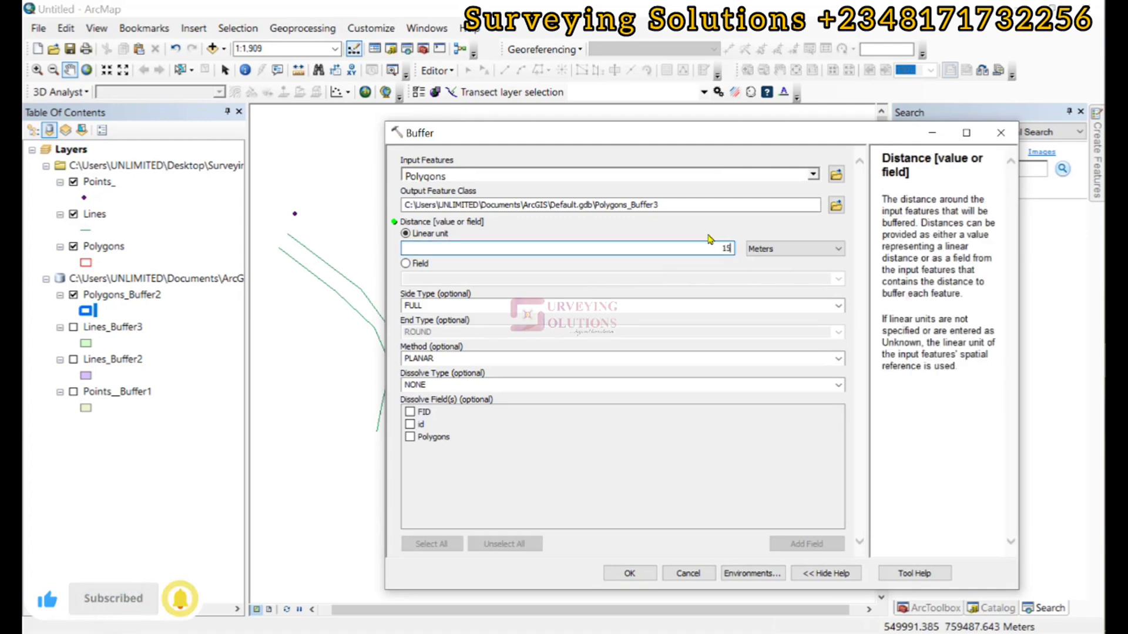
pyautogui.click(836, 311)
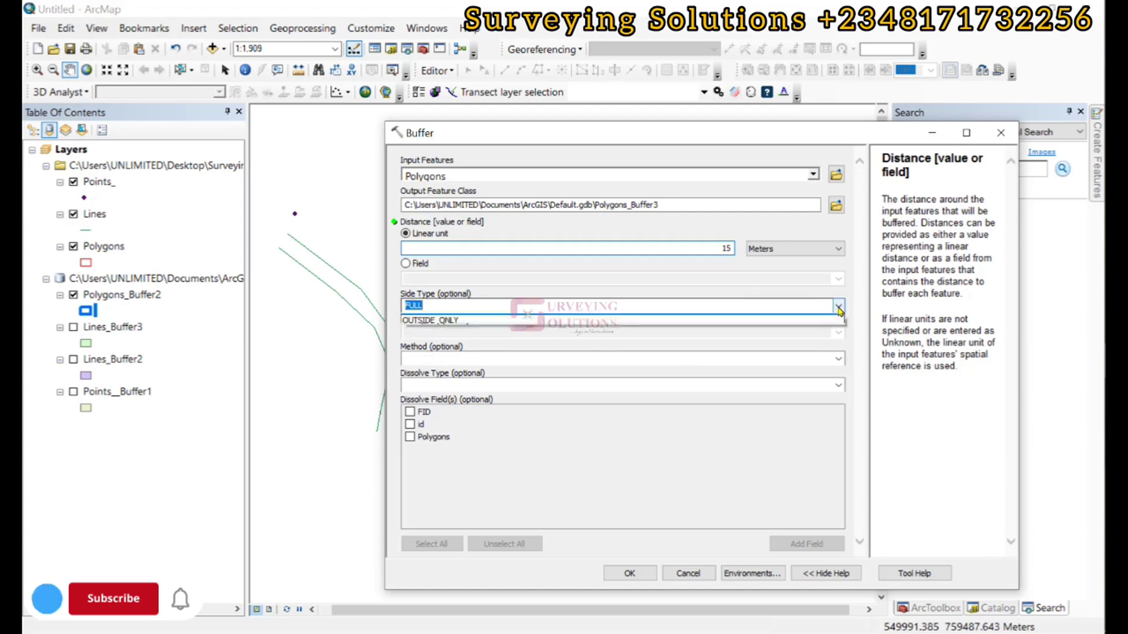
pyautogui.click(438, 331)
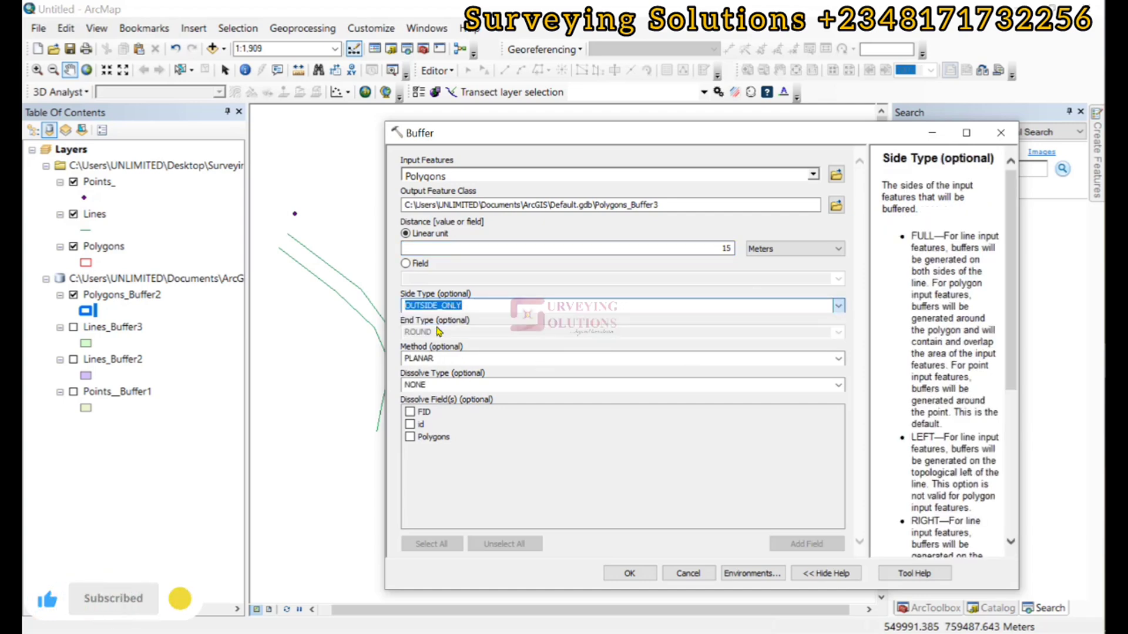
pyautogui.moveTo(563, 132); pyautogui.dragTo(524, 91)
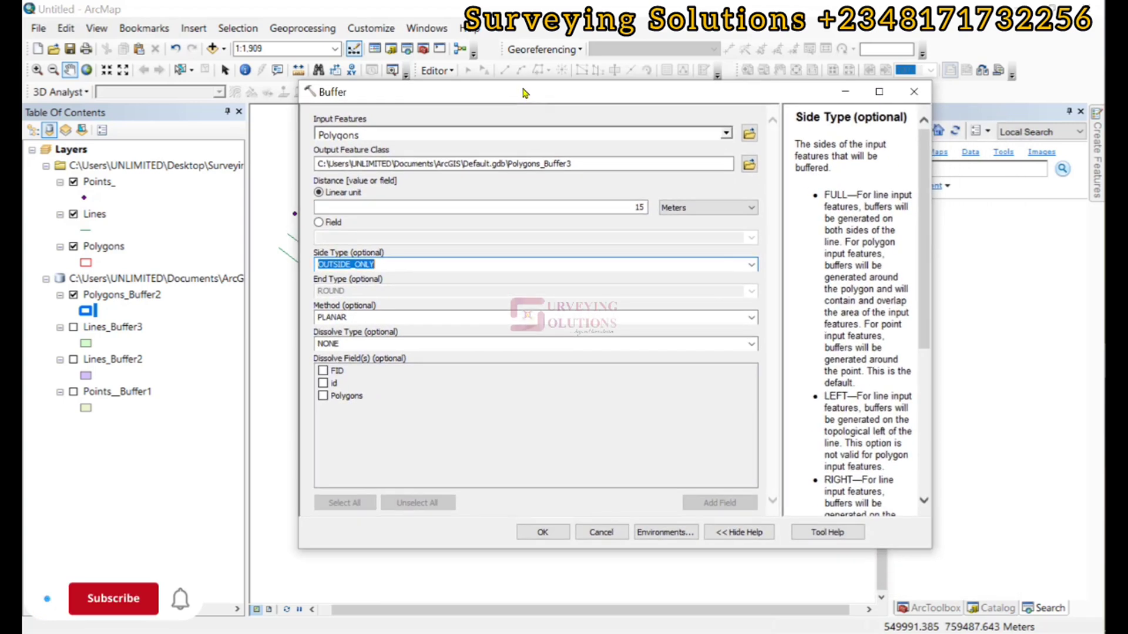
pyautogui.scroll(-5, 850, 335)
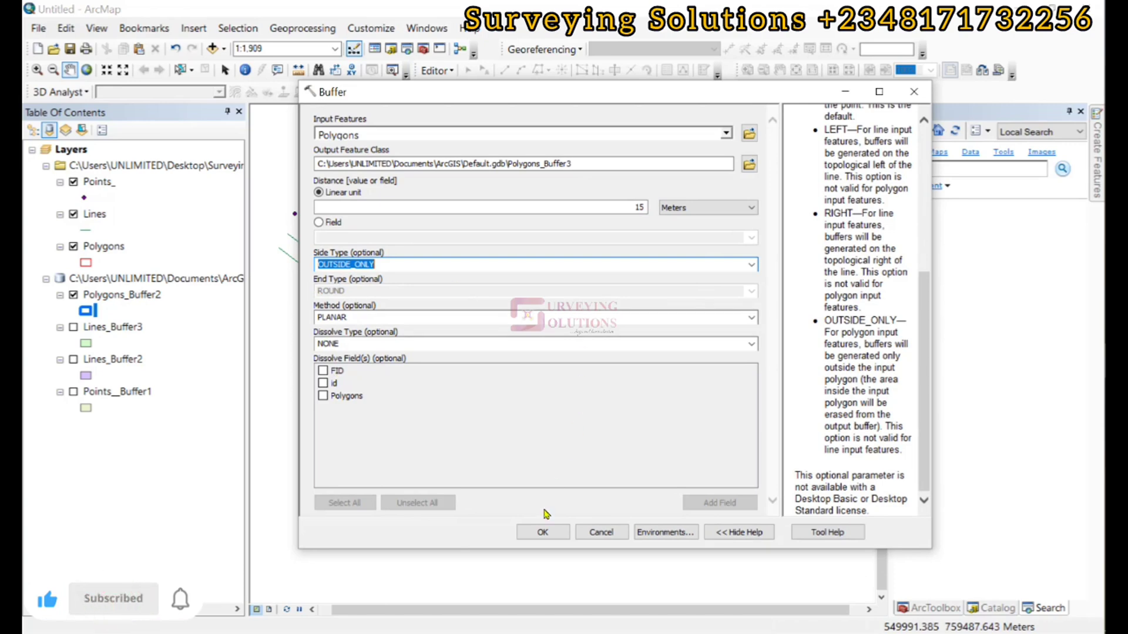
pyautogui.click(540, 533)
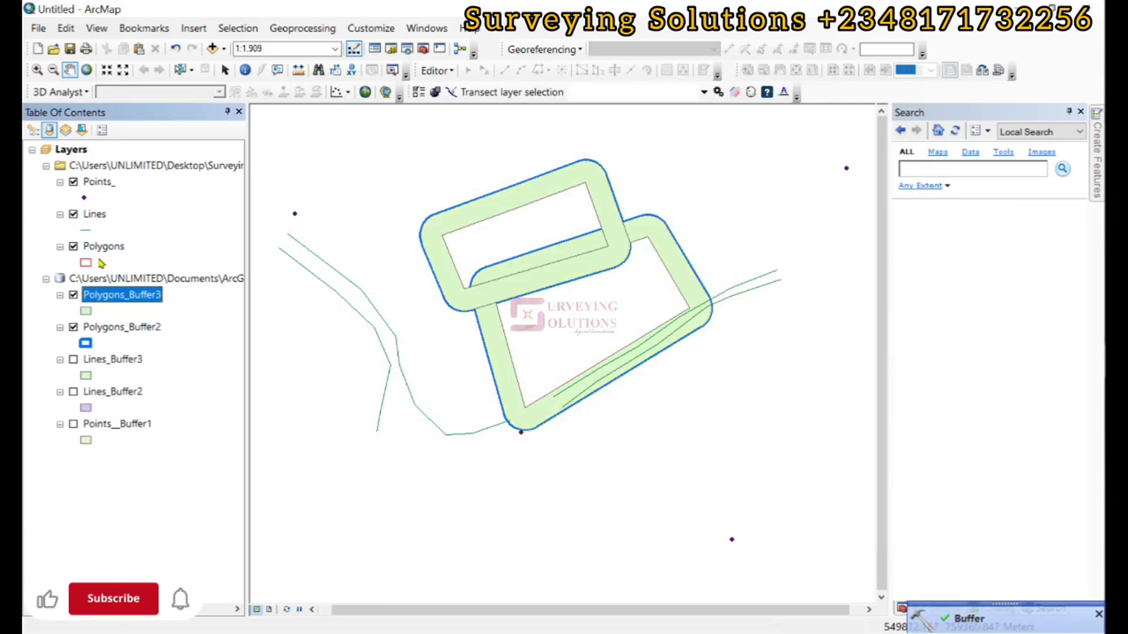
# - Turn off the visibility of the Polygons_Buffer2 layer
pyautogui.keyDown('ctrl'); pyautogui.click(74, 330); pyautogui.keyUp('ctrl')
pyautogui.click(73, 328)
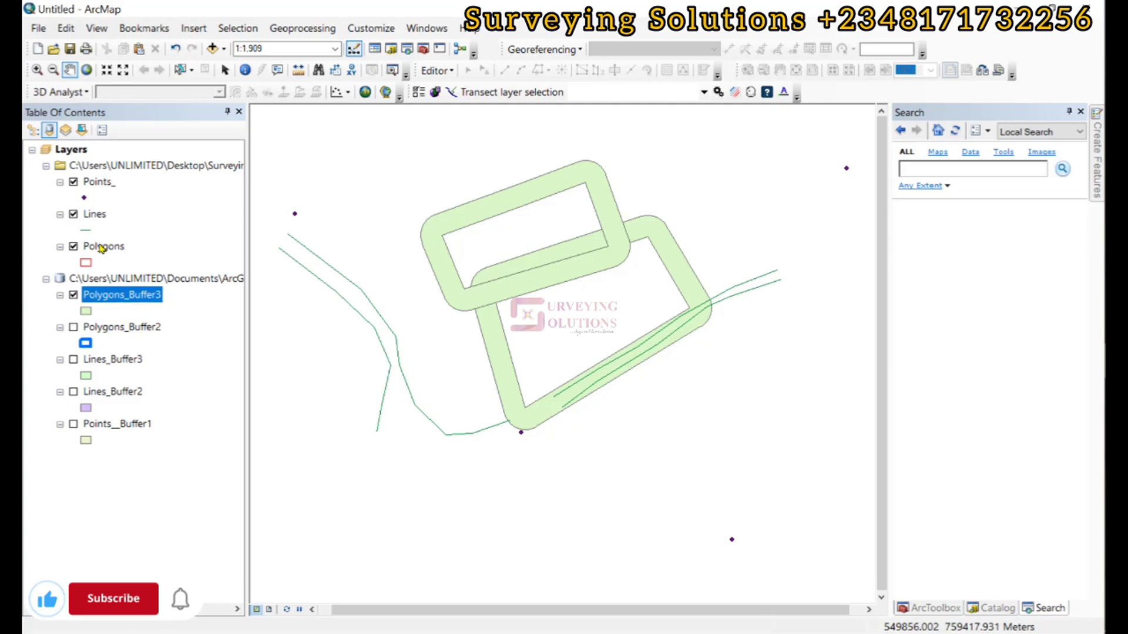
pyautogui.click(322, 29)
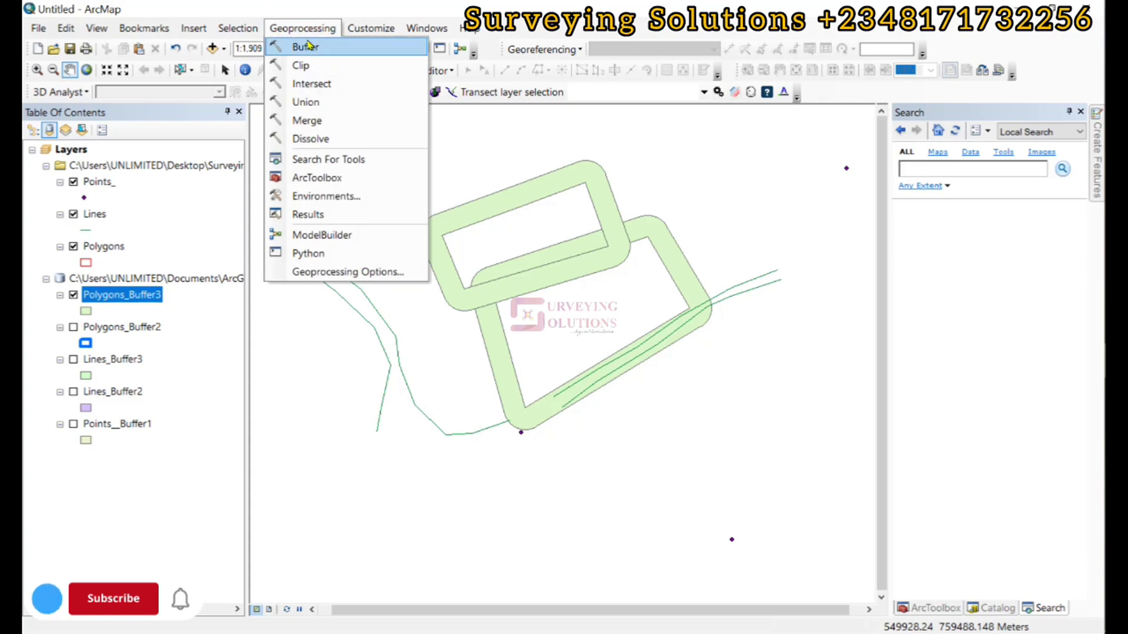
pyautogui.click(303, 47)
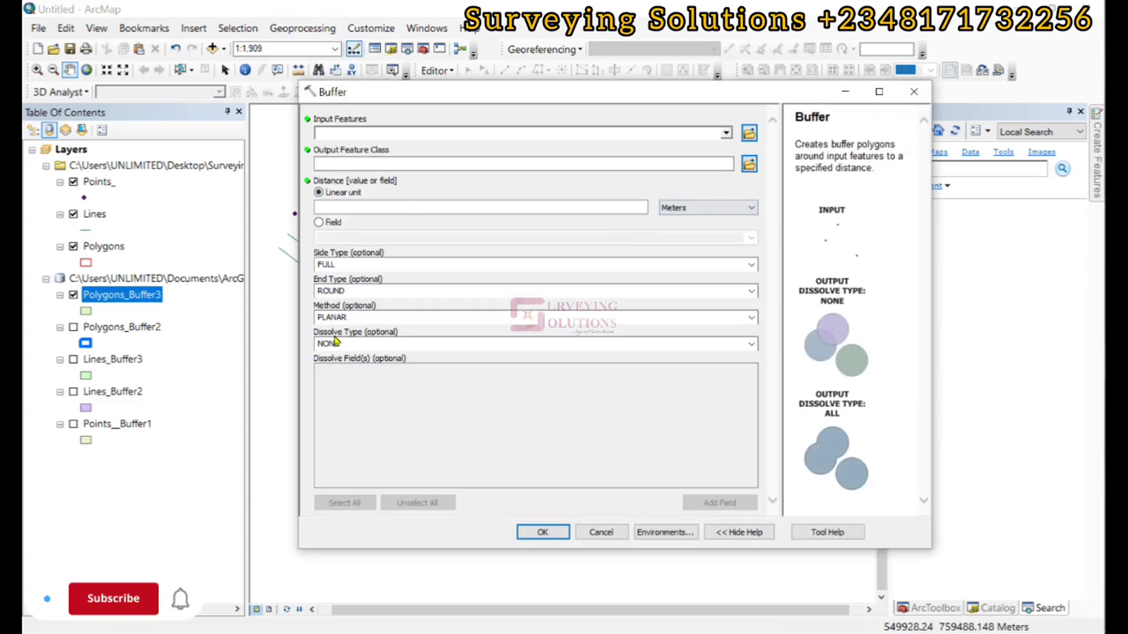
pyautogui.click(913, 91)
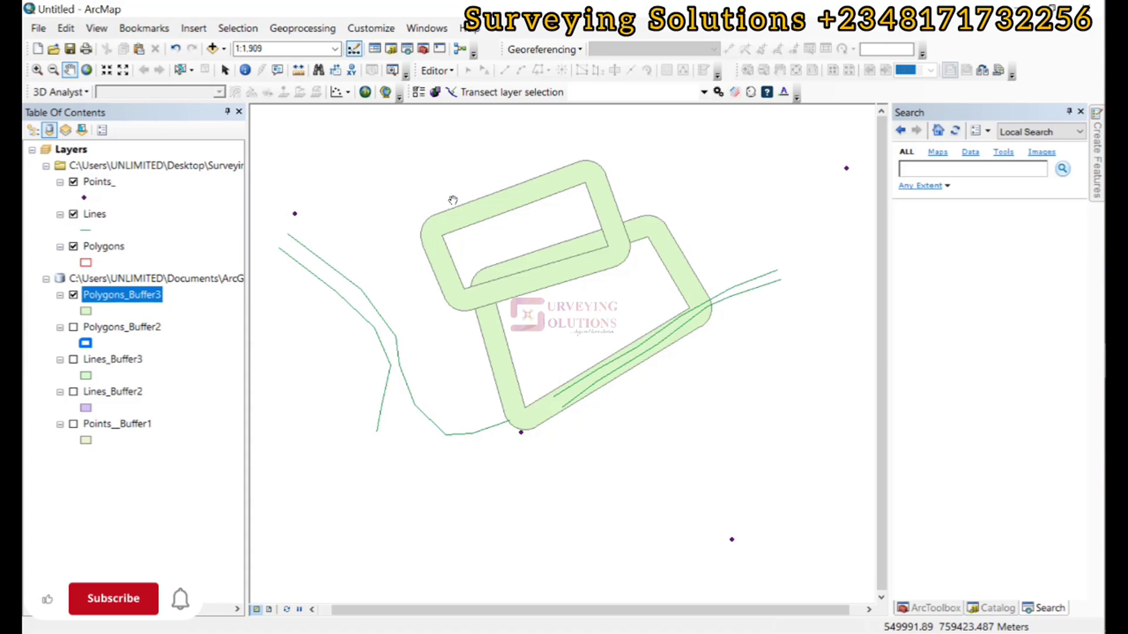